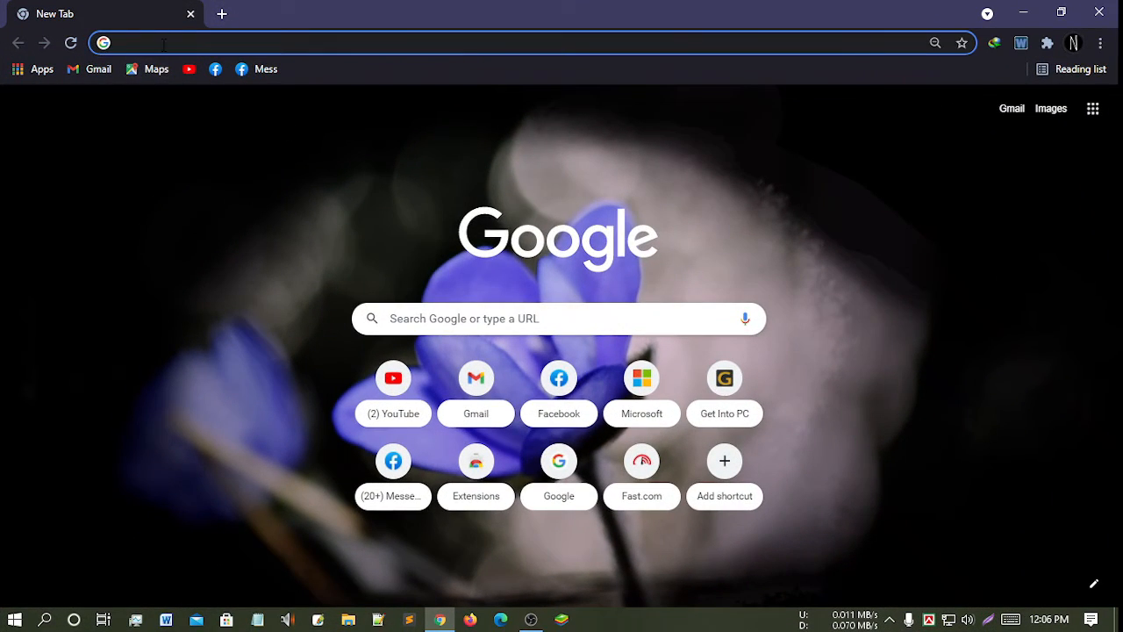
- Go to surokkha.gov.bd in Chrome's address bar
{"action": "left_click", "coordinate": [164, 44]}
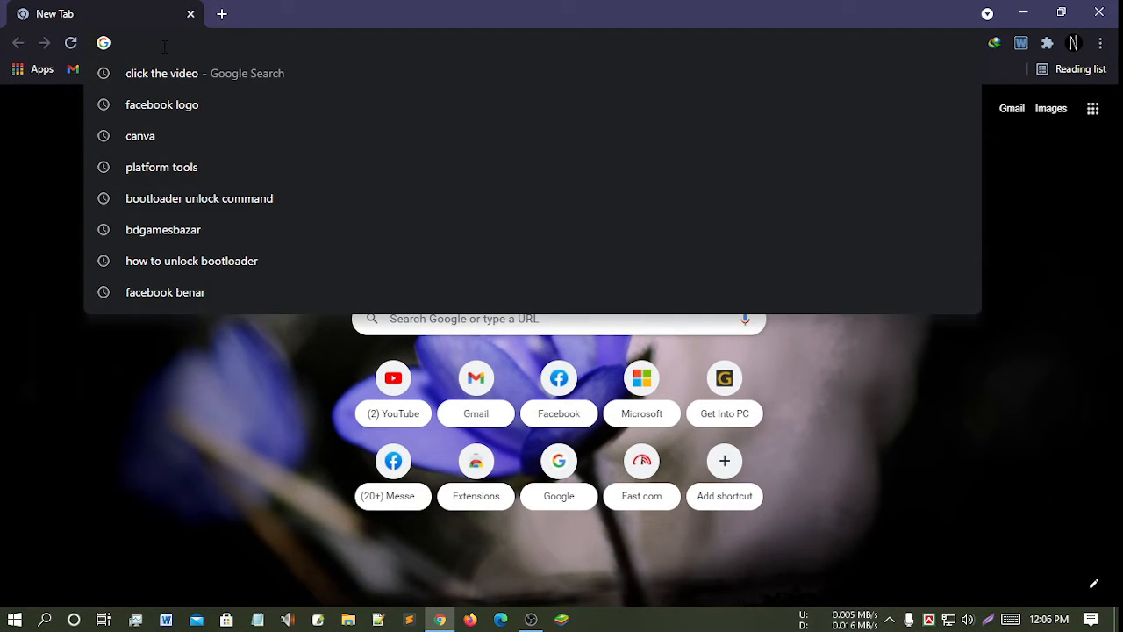
{"action": "type", "text": "suro"}
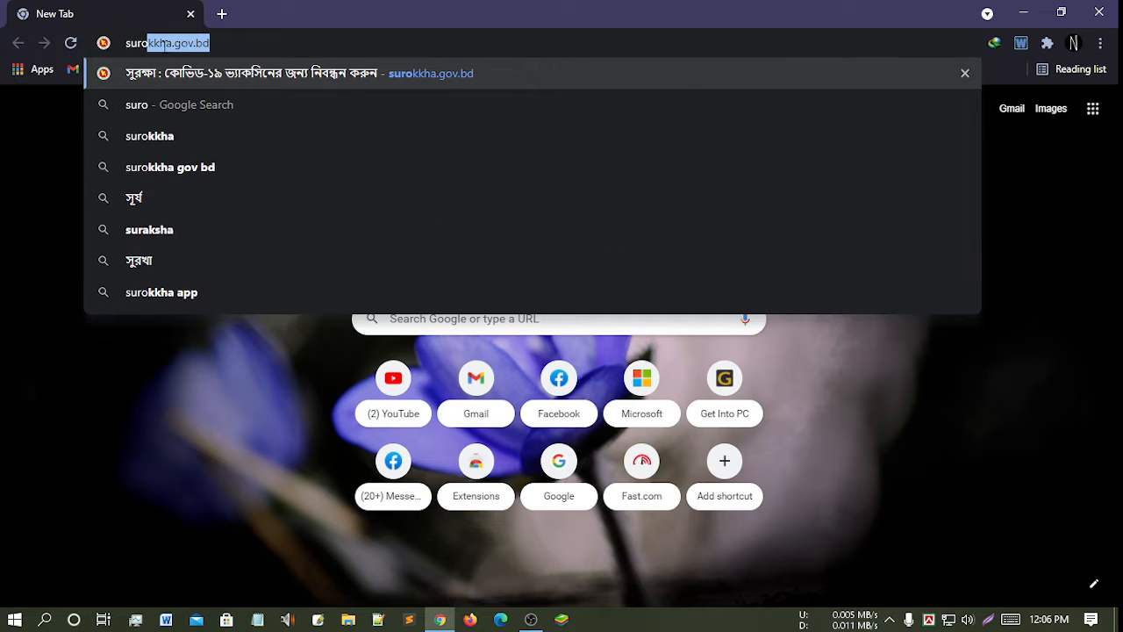
{"action": "type", "text": "kk"}
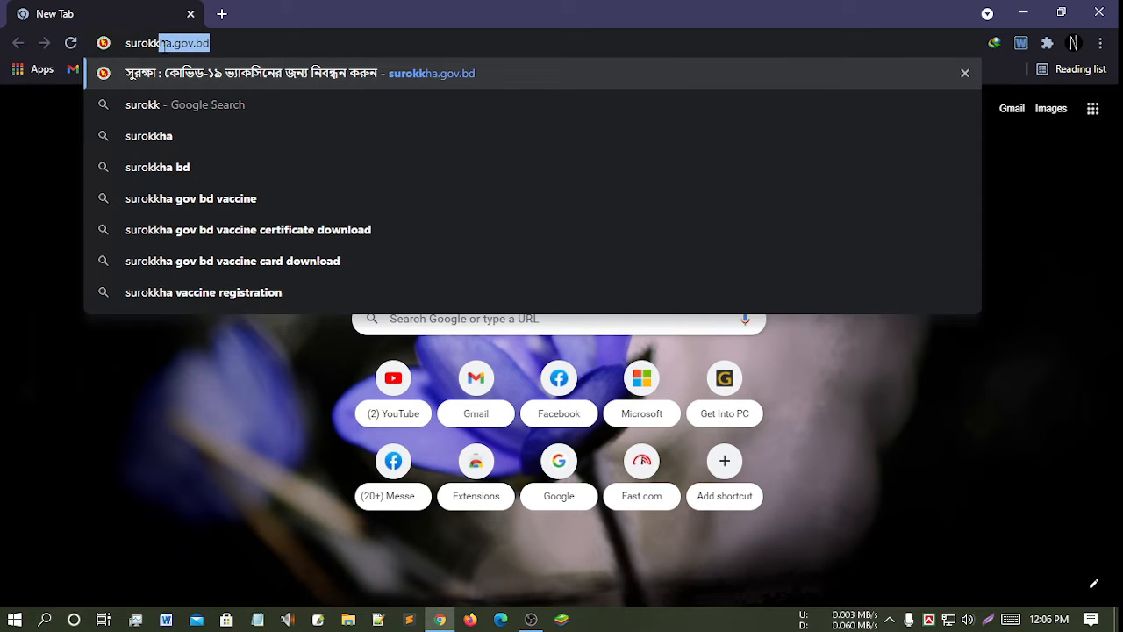
{"action": "type", "text": "ha"}
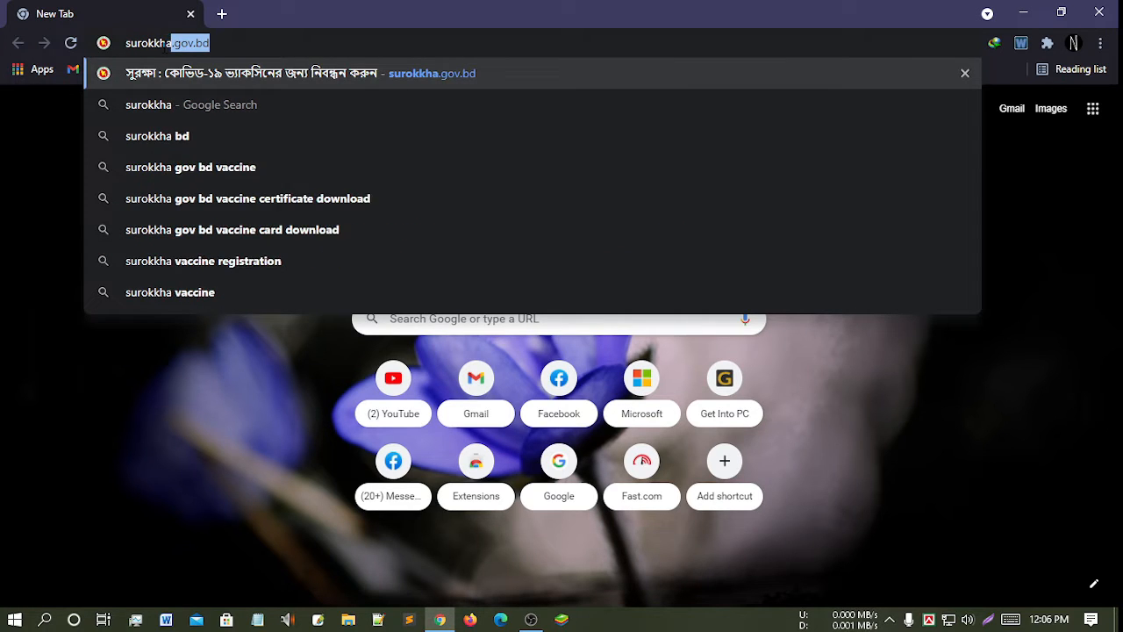
{"action": "type", "text": ".gov"}
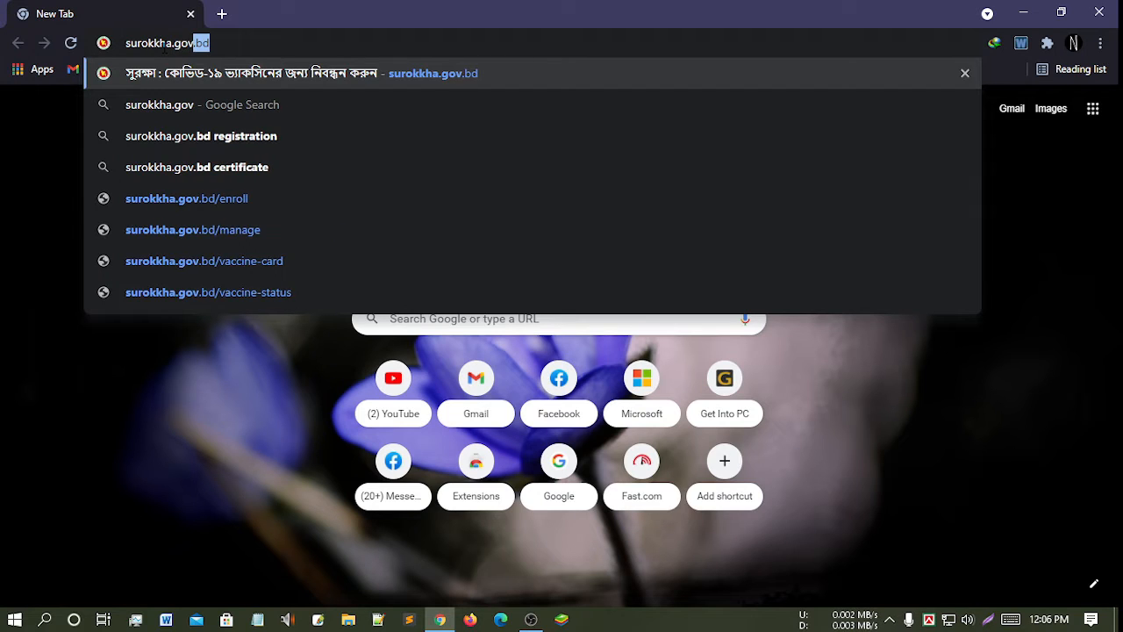
{"action": "type", "text": ".bd"}
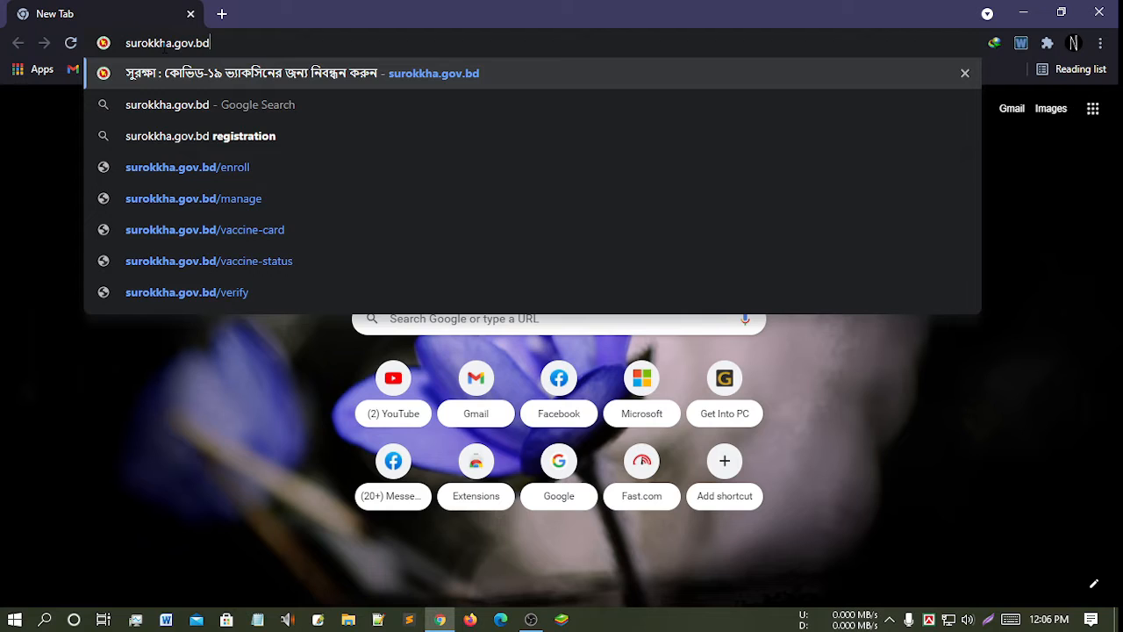
{"action": "key", "text": "Return"}
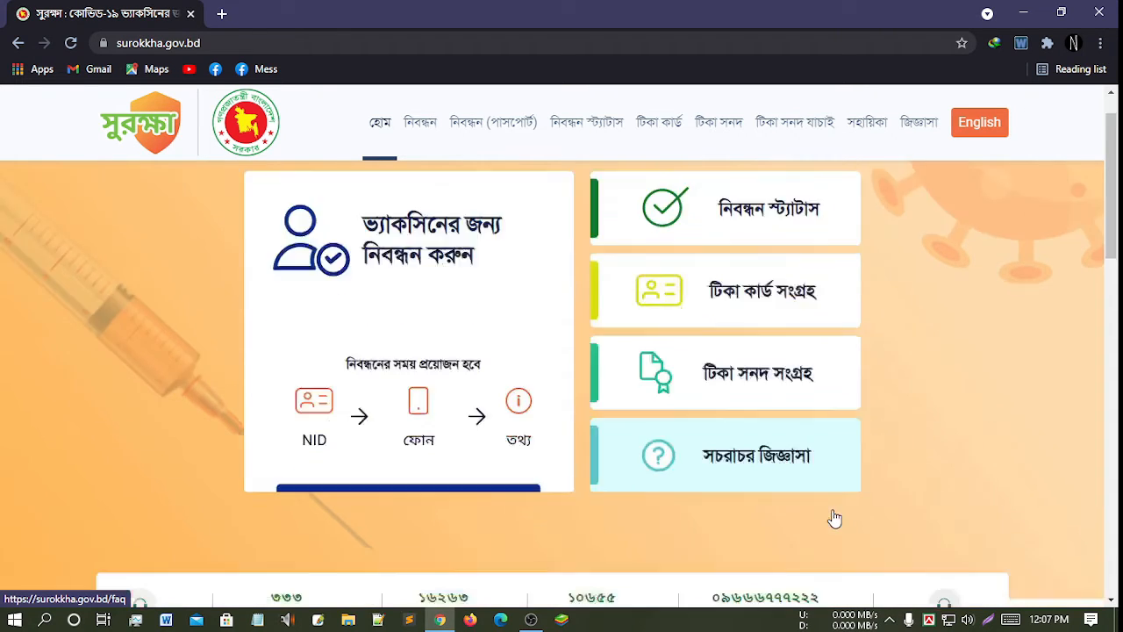
- Open the 'ভ্যাকসিনের জন্য নিবন্ধন করুন' registration form and scroll down to its identity section
{"action": "scroll", "coordinate": [830, 518], "scroll_direction": "down", "scroll_amount": 7}
{"action": "scroll", "coordinate": [835, 514], "scroll_direction": "up", "scroll_amount": 5}
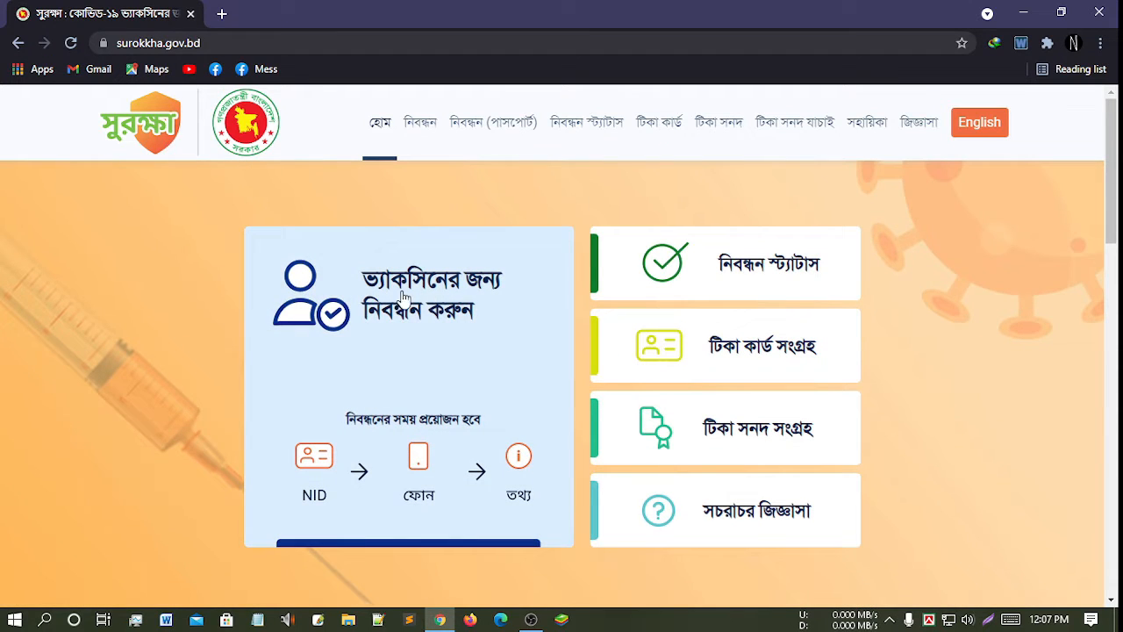
{"action": "left_click", "coordinate": [438, 331]}
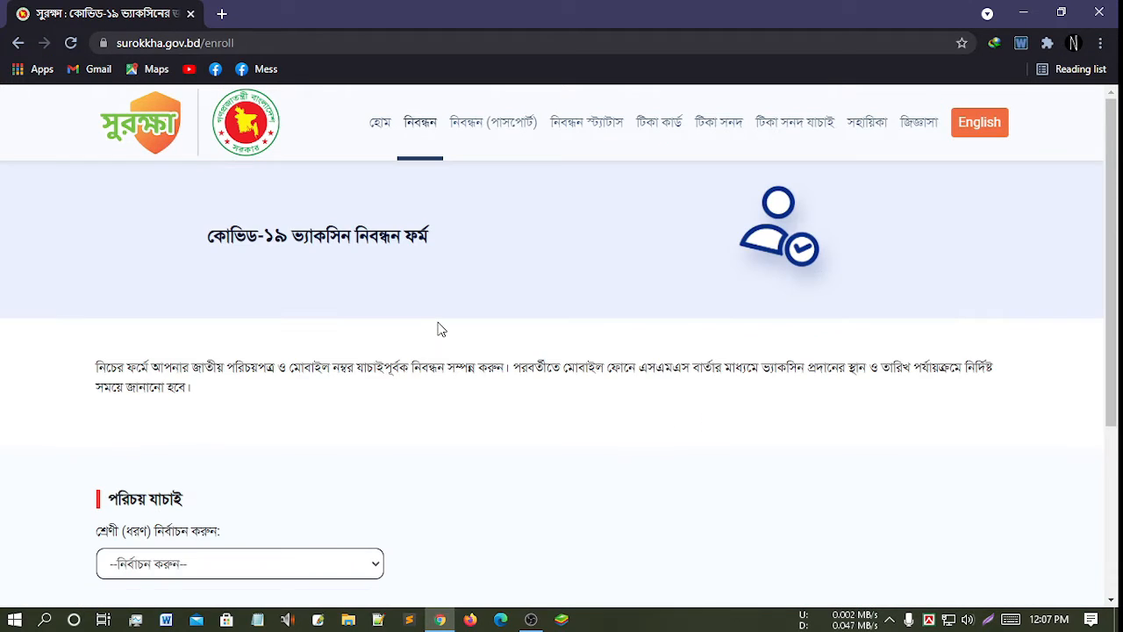
{"action": "scroll", "coordinate": [456, 316], "scroll_direction": "down", "scroll_amount": 1}
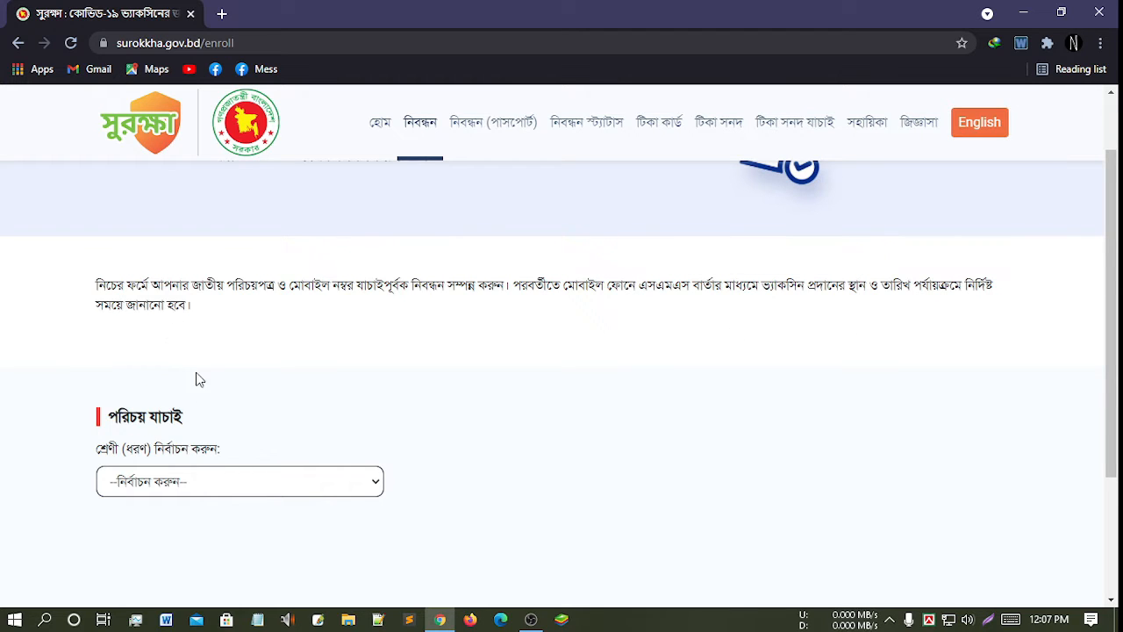
{"action": "scroll", "coordinate": [152, 436], "scroll_direction": "down", "scroll_amount": 1}
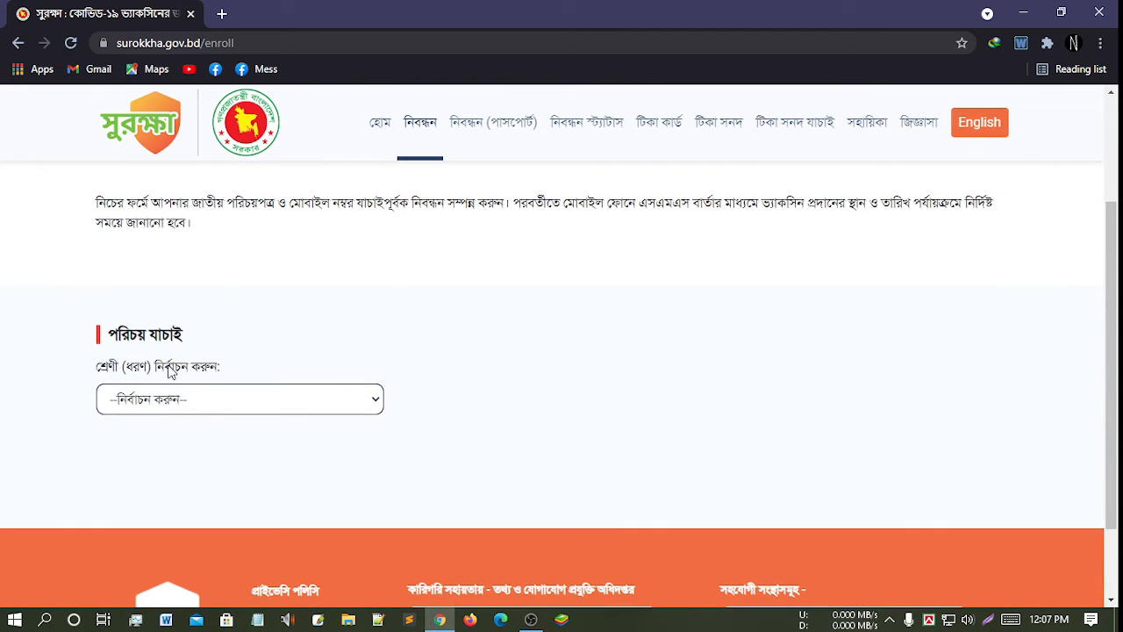
- Set the registration category to '১৮ বছর বা তদূর্ধ্ব ছাত্র-ছাত্রী' (students 18 or older)
{"action": "left_click", "coordinate": [196, 401]}
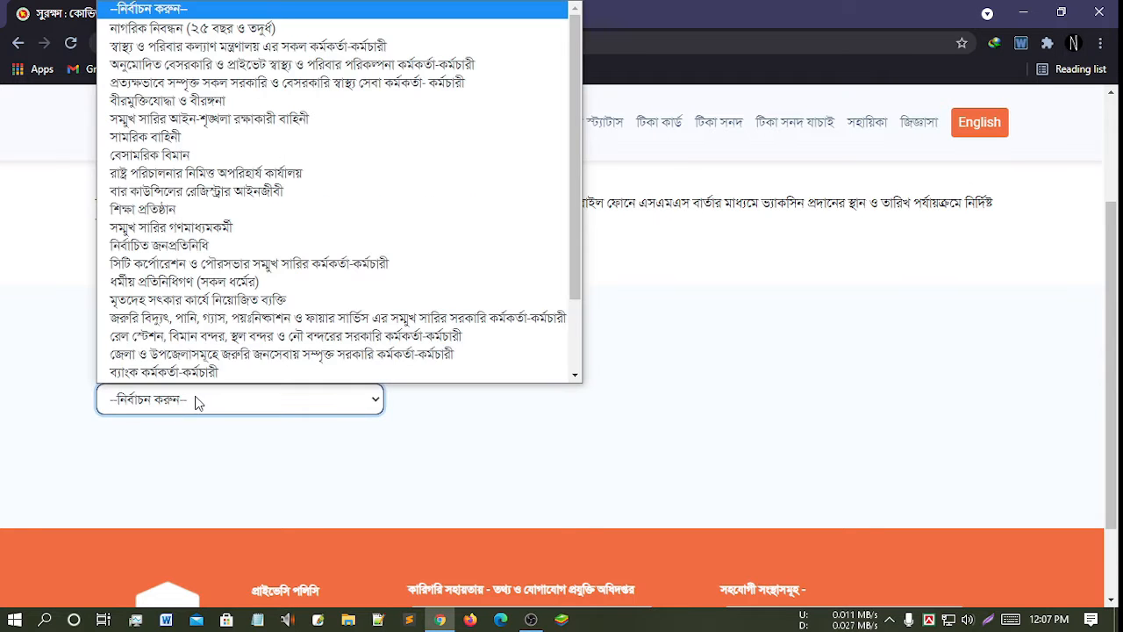
{"action": "scroll", "coordinate": [239, 362], "scroll_direction": "down", "scroll_amount": 1}
{"action": "scroll", "coordinate": [241, 365], "scroll_direction": "down", "scroll_amount": 1}
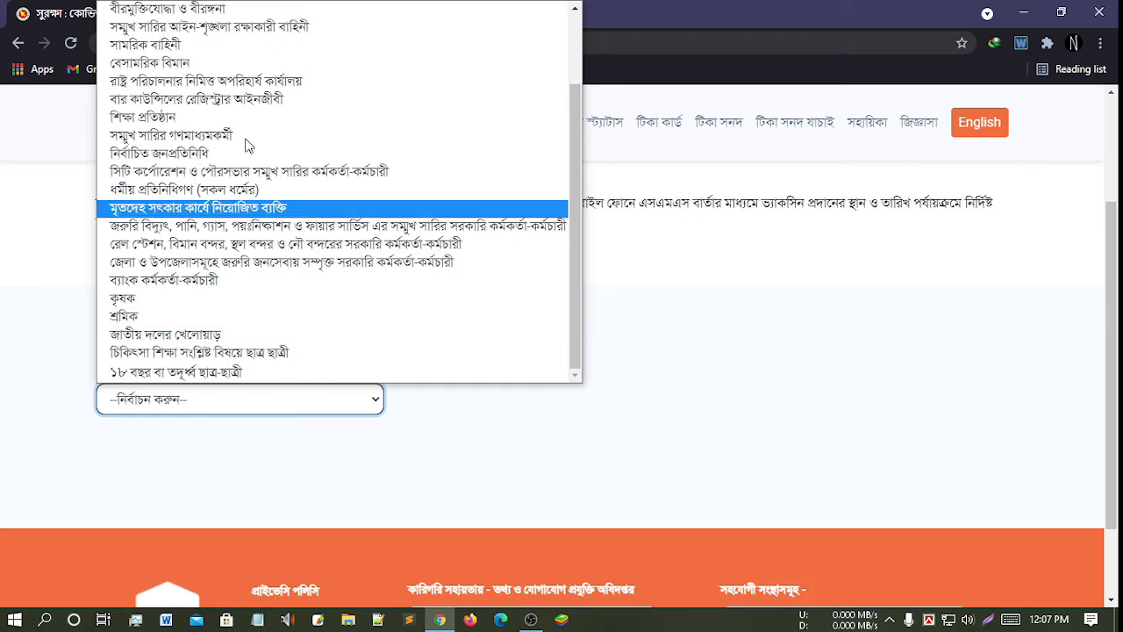
{"action": "scroll", "coordinate": [290, 210], "scroll_direction": "up", "scroll_amount": 1}
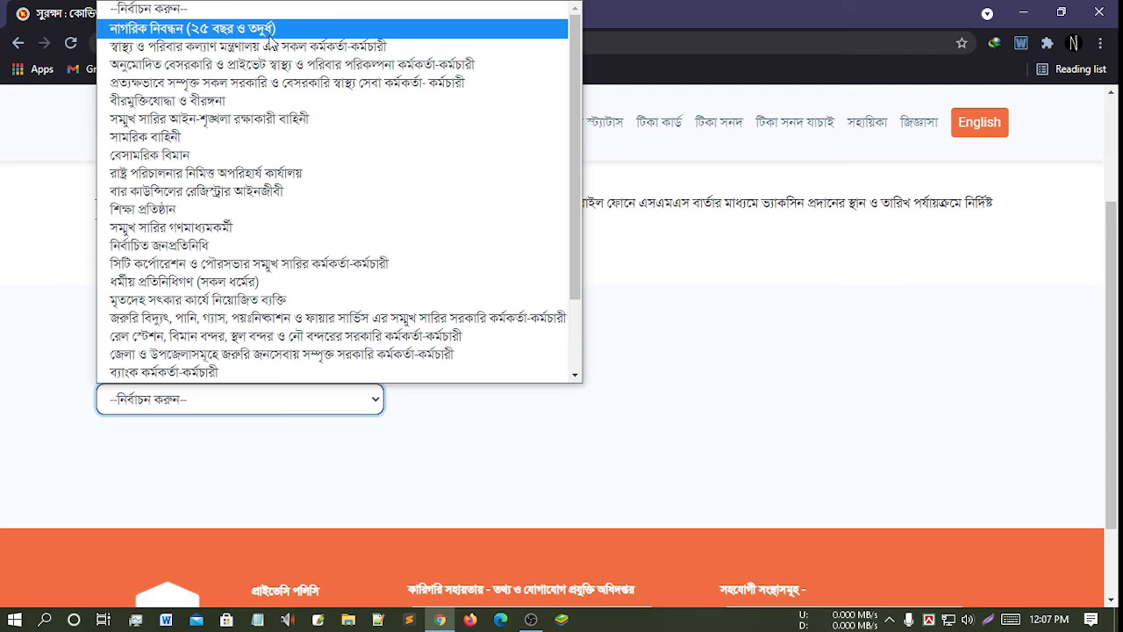
{"action": "scroll", "coordinate": [258, 46], "scroll_direction": "down", "scroll_amount": 2}
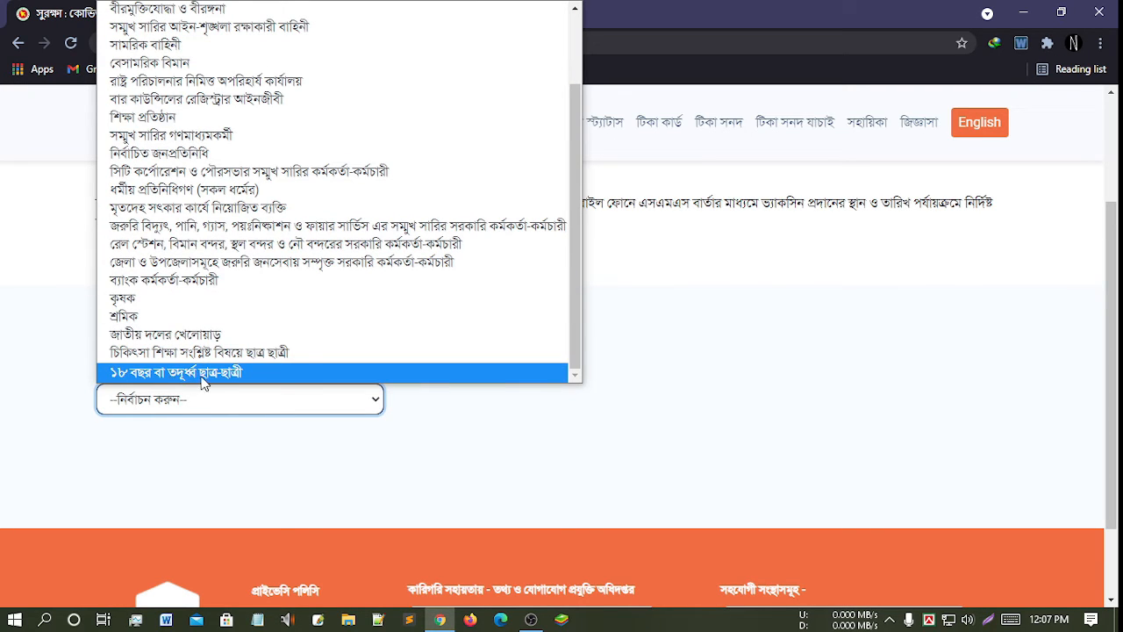
{"action": "left_click", "coordinate": [217, 375]}
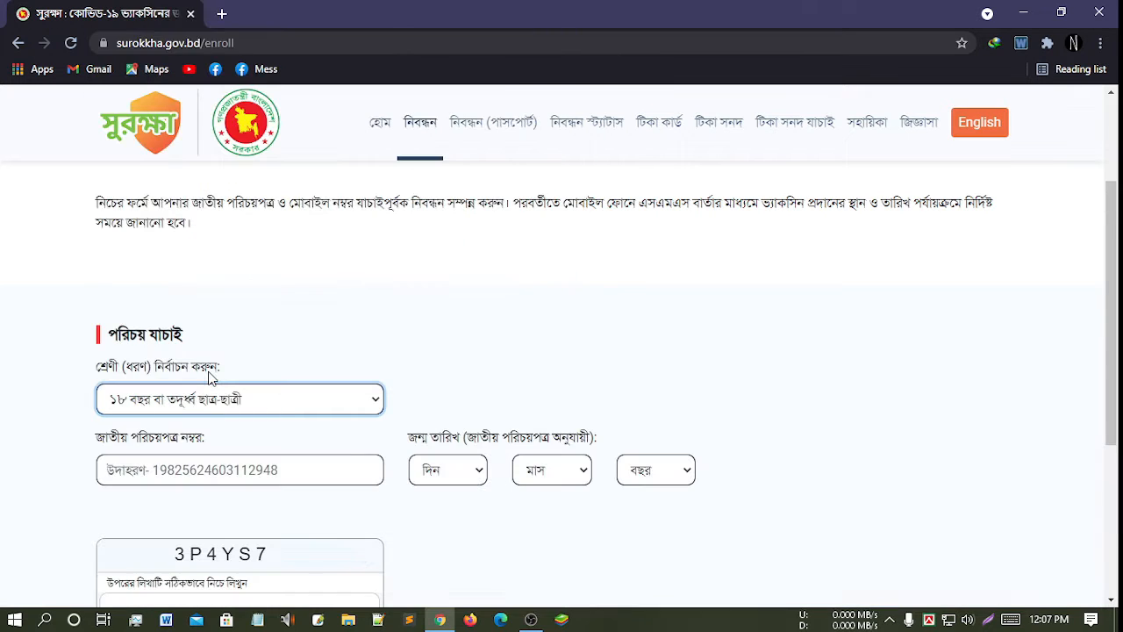
{"action": "scroll", "coordinate": [301, 352], "scroll_direction": "down", "scroll_amount": 2}
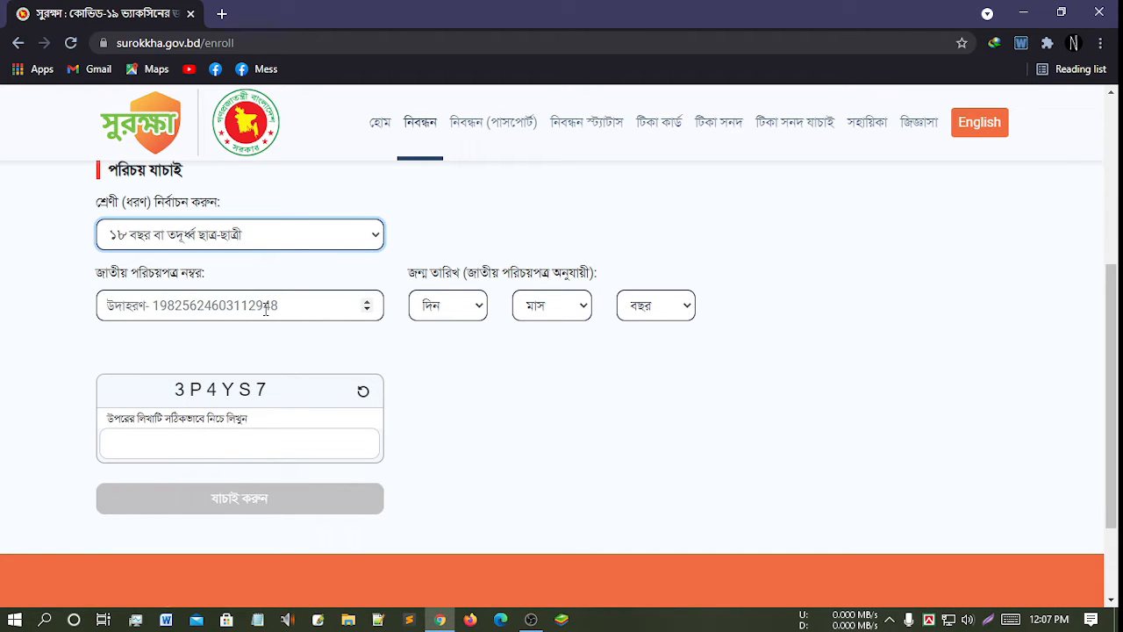
{"action": "left_click", "coordinate": [247, 312]}
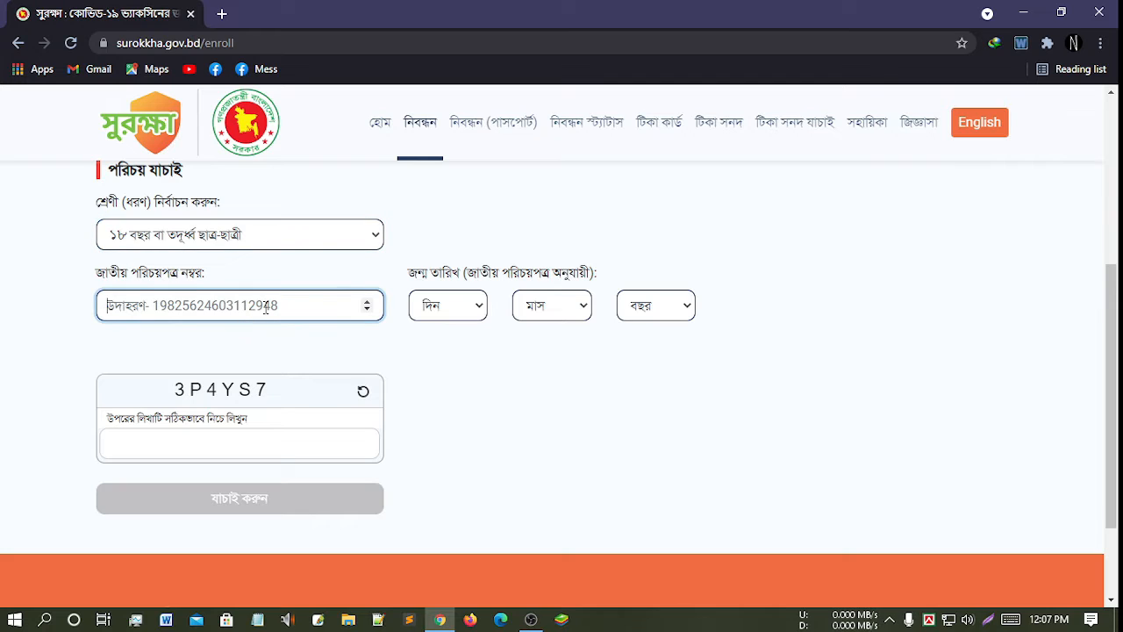
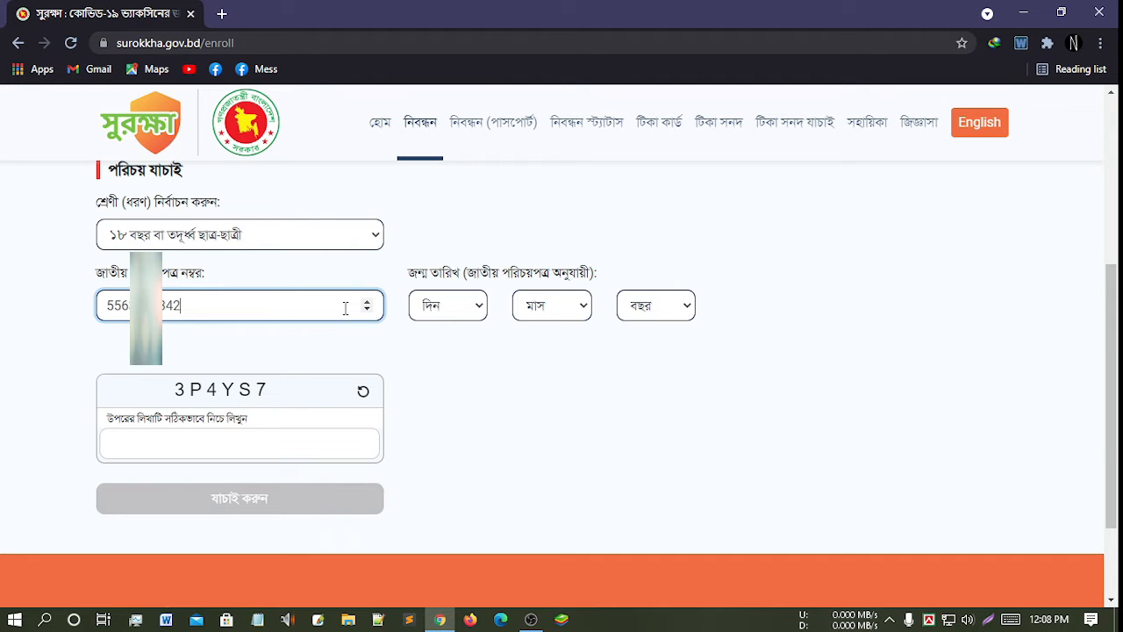
{"action": "left_click", "coordinate": [429, 311]}
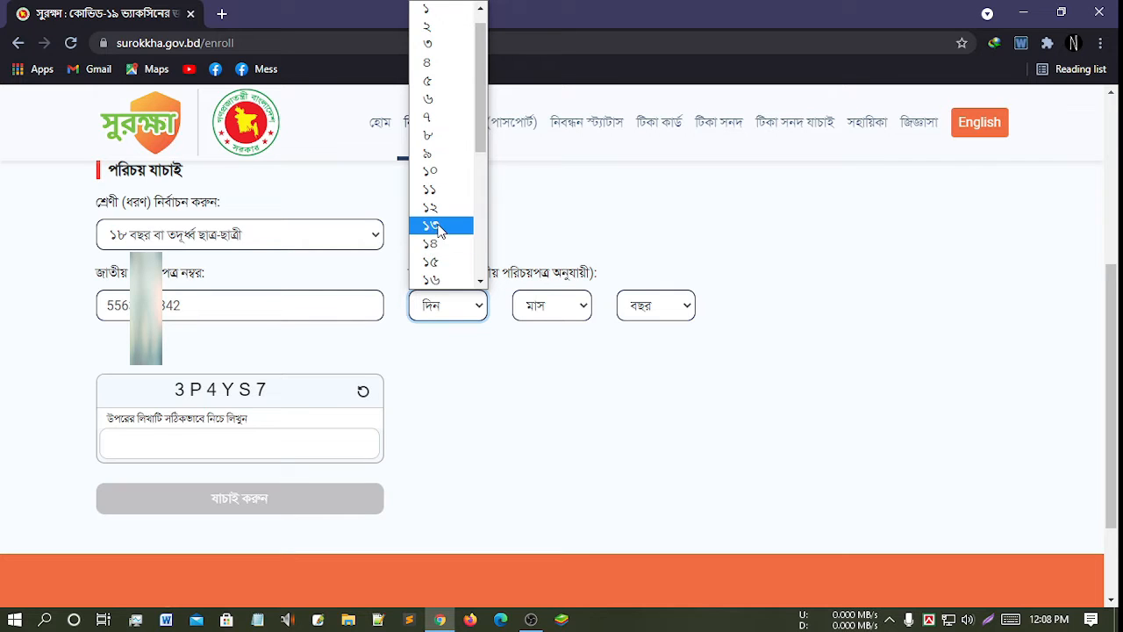
{"action": "left_click", "coordinate": [437, 230]}
{"action": "left_click", "coordinate": [544, 304]}
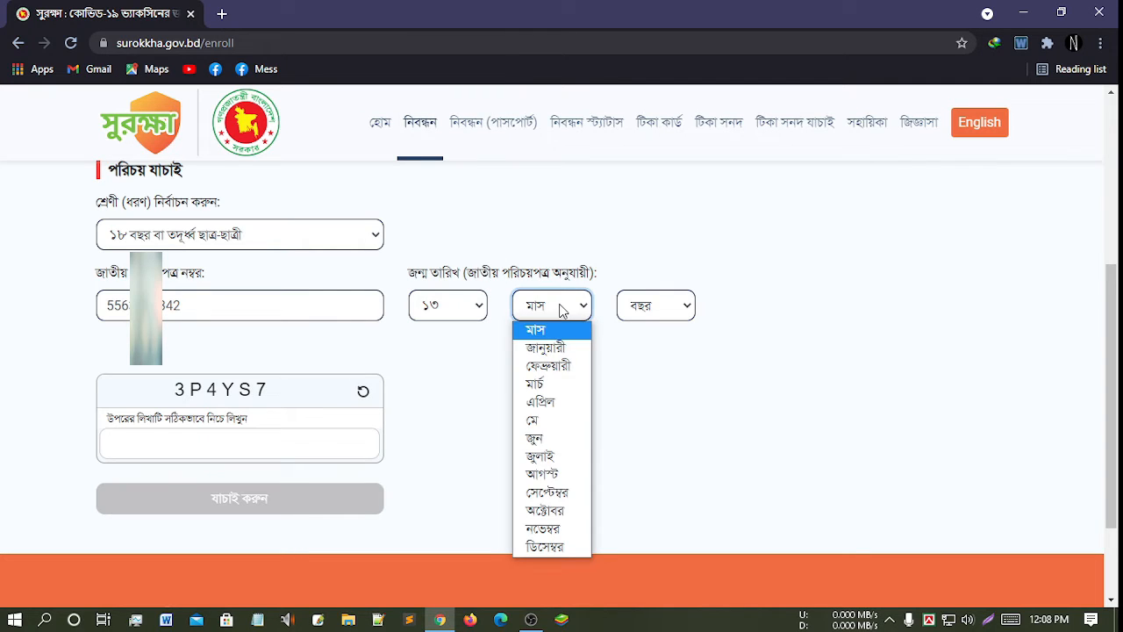
{"action": "left_click", "coordinate": [552, 540]}
{"action": "left_click", "coordinate": [660, 307]}
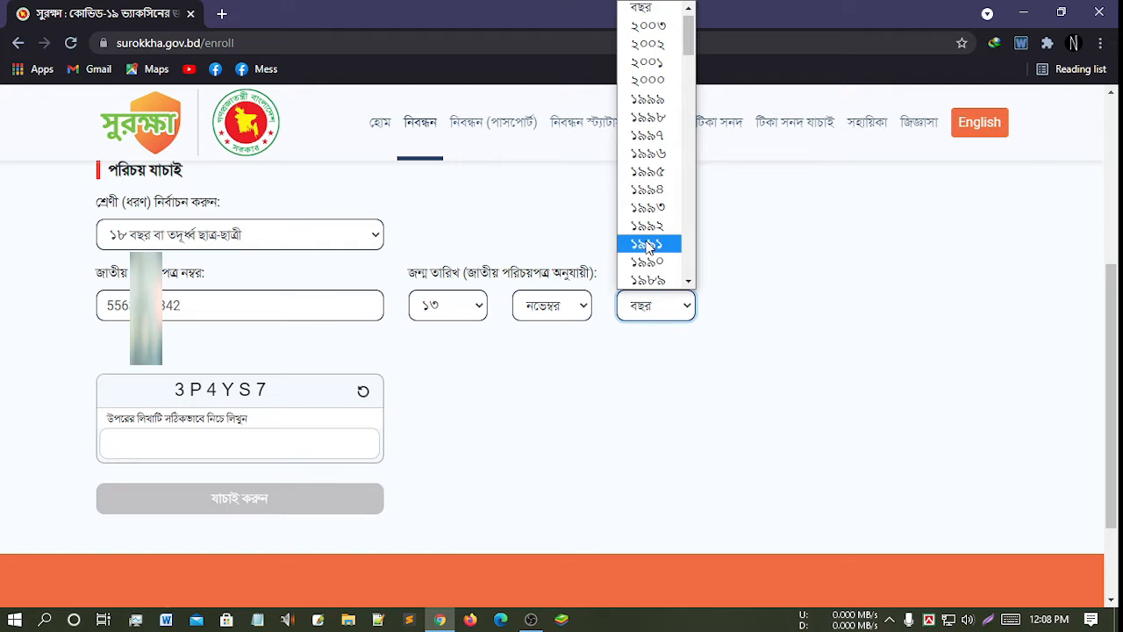
{"action": "left_click", "coordinate": [633, 70]}
- Type the captcha text and submit with 'যাচাই করুন' for verification
{"action": "left_click", "coordinate": [279, 451]}
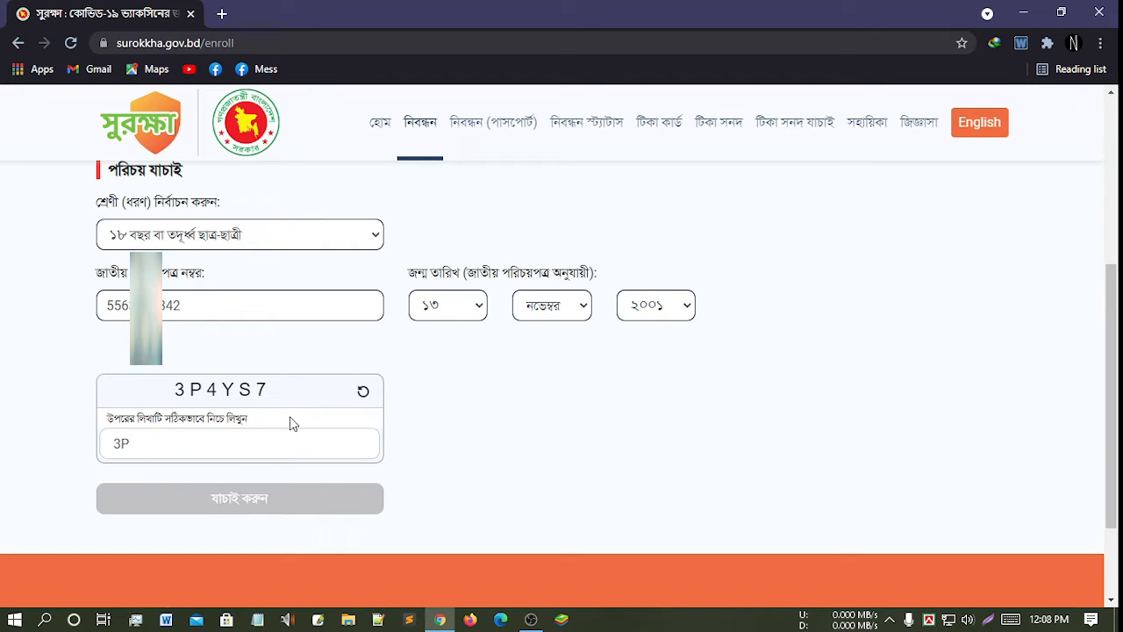
{"action": "type", "text": "3P4YS7"}
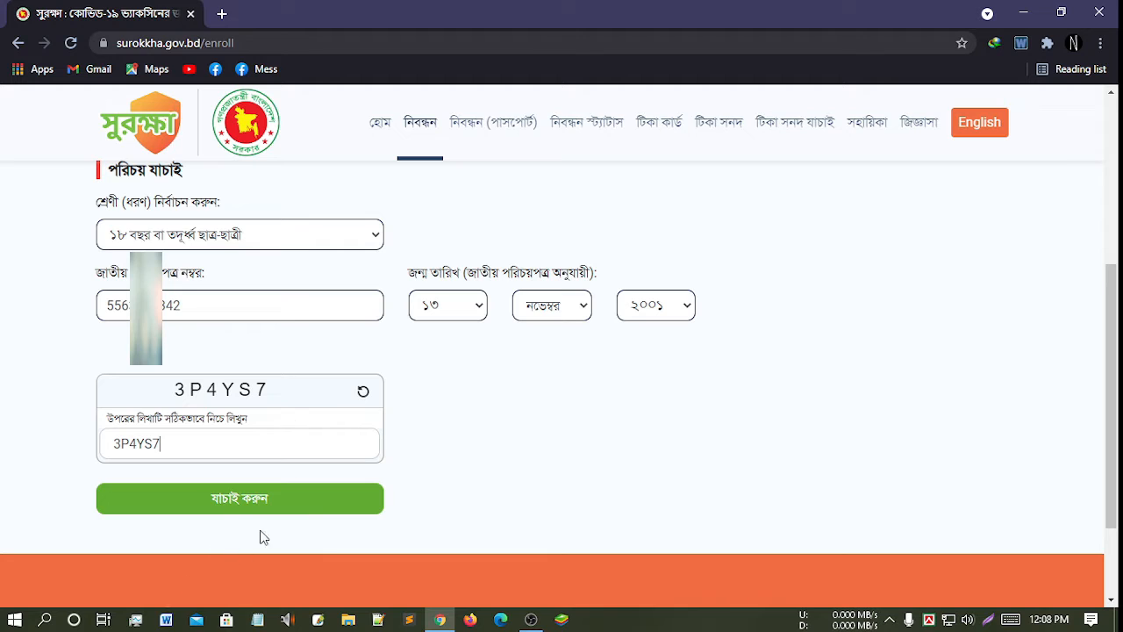
{"action": "left_click", "coordinate": [265, 499]}
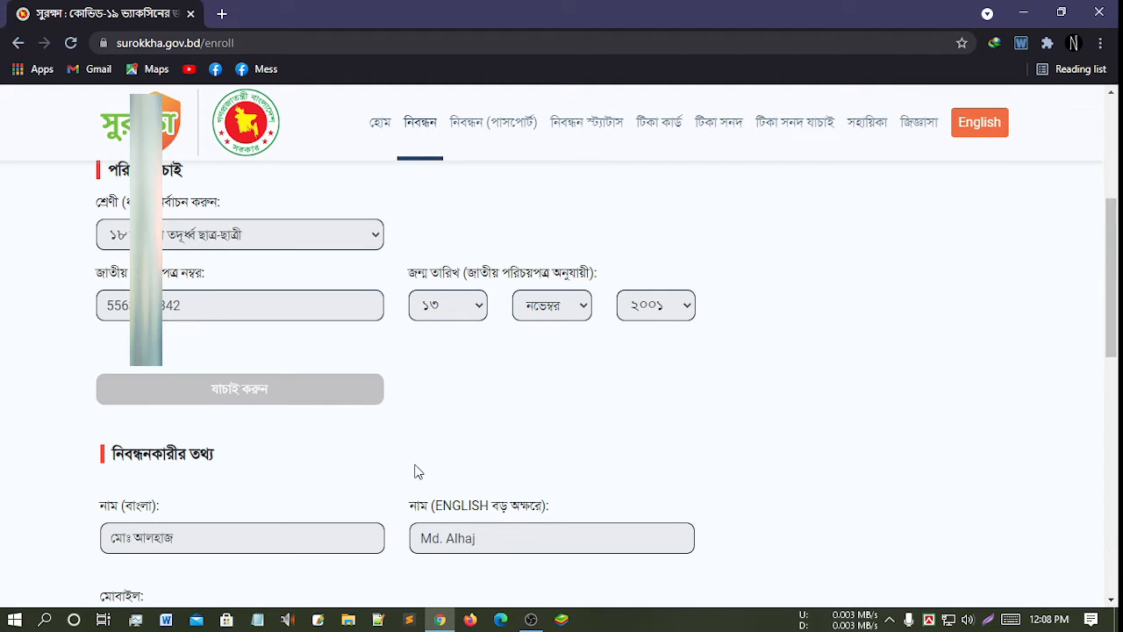
- Enter the applicant's mobile number in the মোবাইল field
{"action": "scroll", "coordinate": [416, 472], "scroll_direction": "down", "scroll_amount": 1}
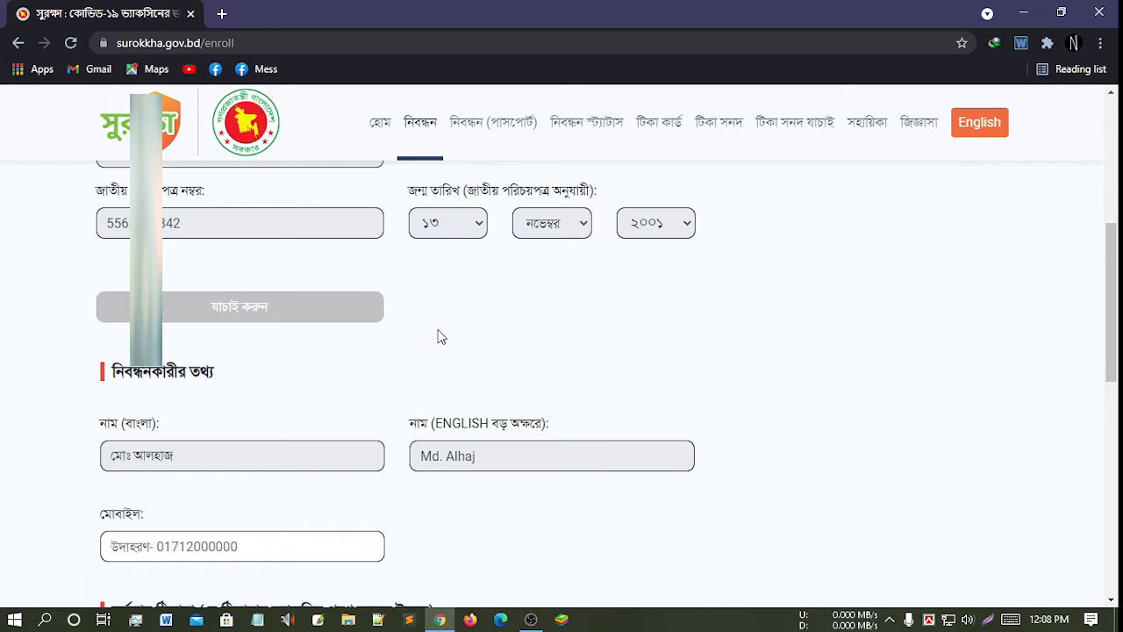
{"action": "scroll", "coordinate": [474, 322], "scroll_direction": "down", "scroll_amount": 1}
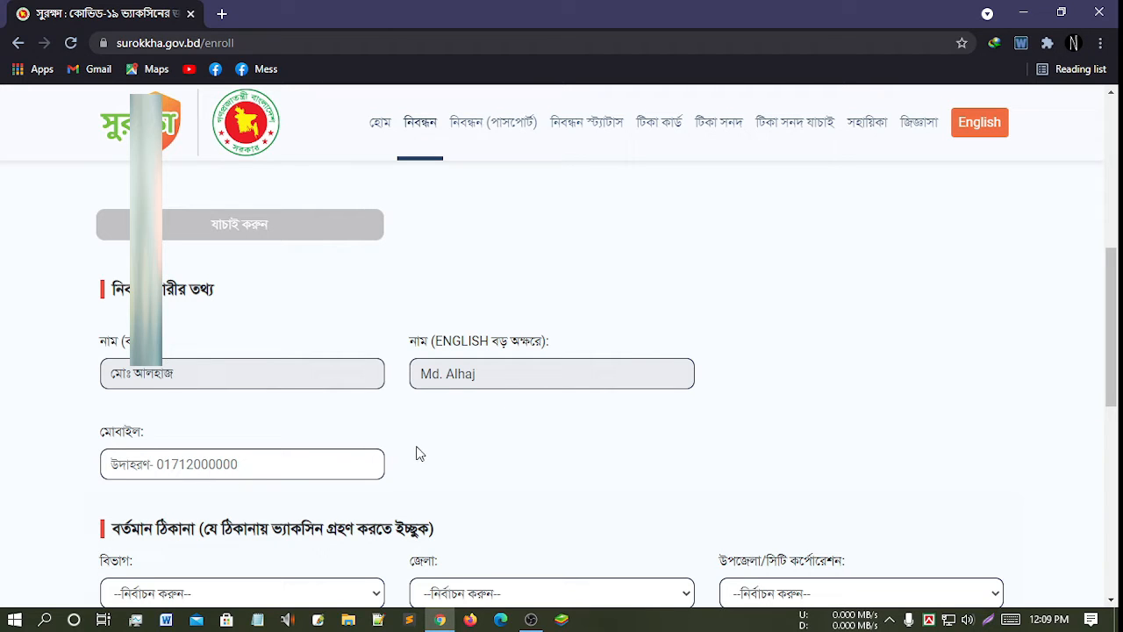
{"action": "left_click", "coordinate": [218, 465]}
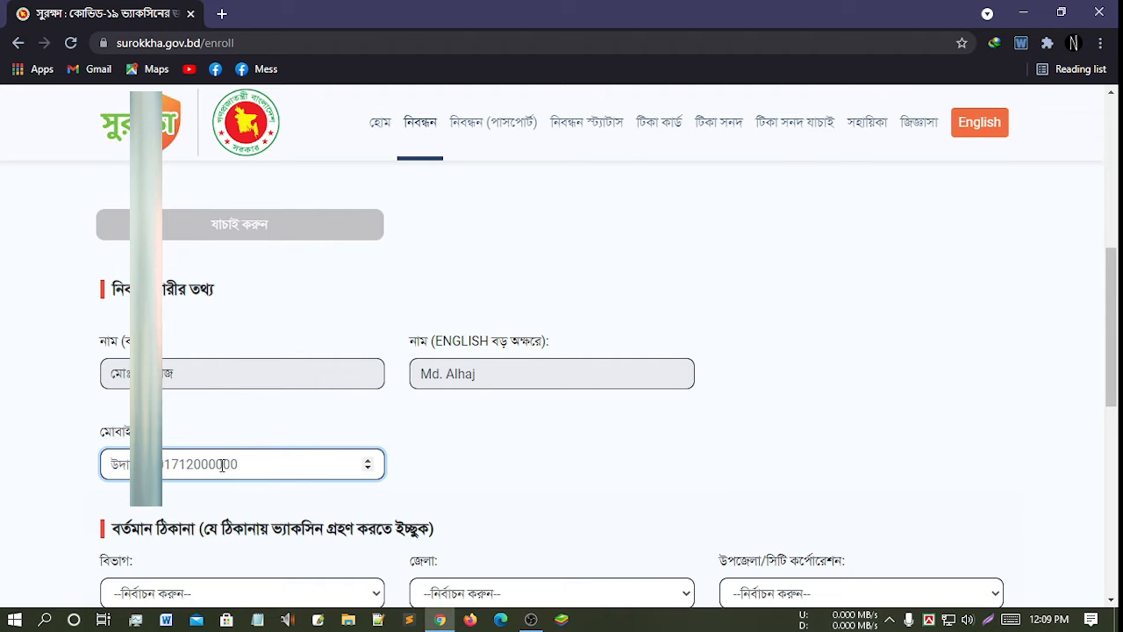
{"action": "type", "text": "0179116"}
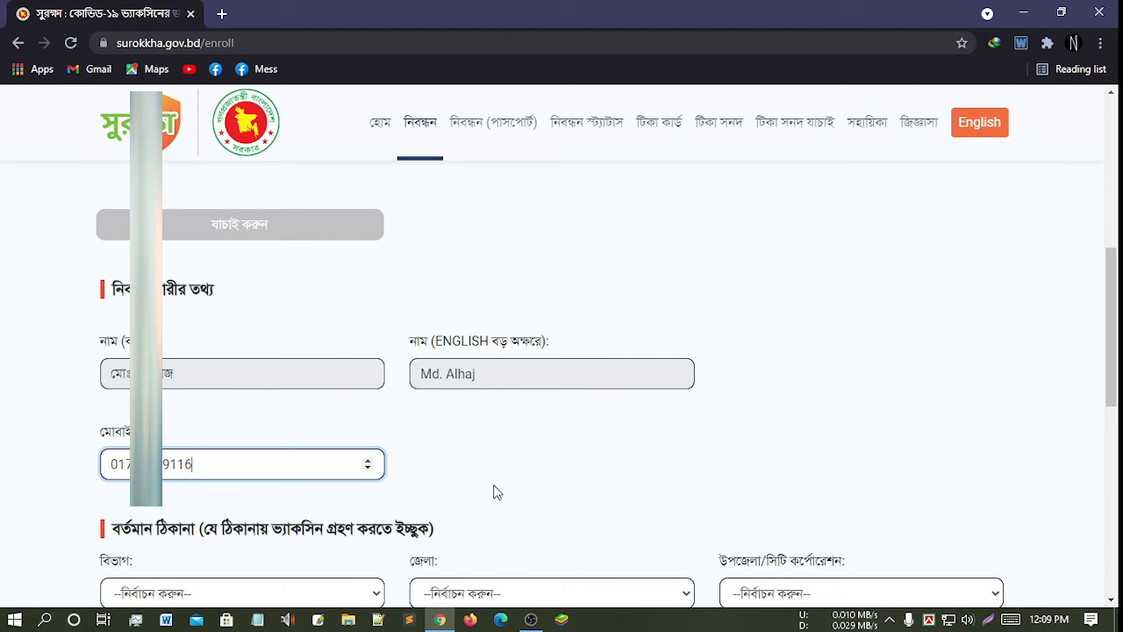
{"action": "scroll", "coordinate": [401, 477], "scroll_direction": "down", "scroll_amount": 1}
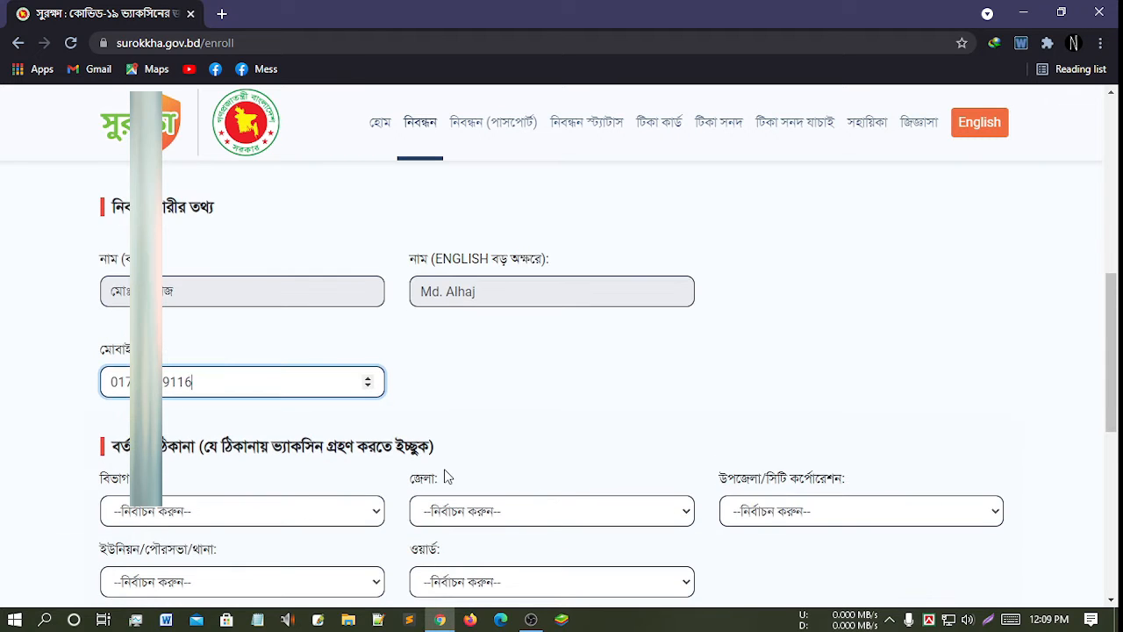
{"action": "scroll", "coordinate": [201, 514], "scroll_direction": "down", "scroll_amount": 1}
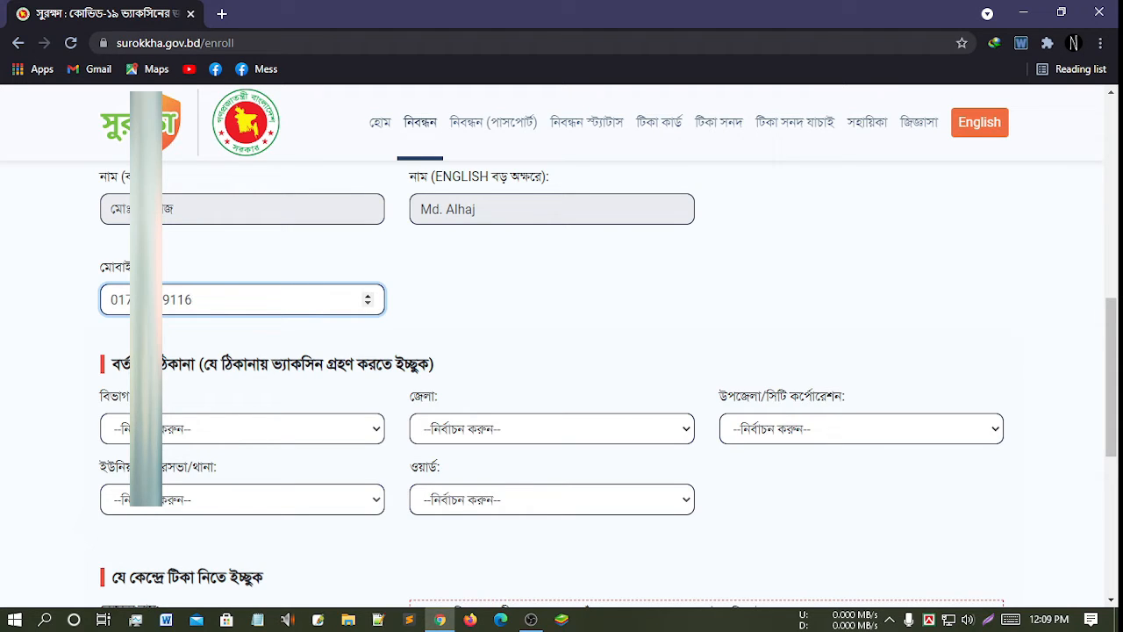
- Set the present address to রাজশাহী, পাবনা, সুজানগর, তাঁতিবন্দ union, ward ৯
{"action": "left_click", "coordinate": [240, 434]}
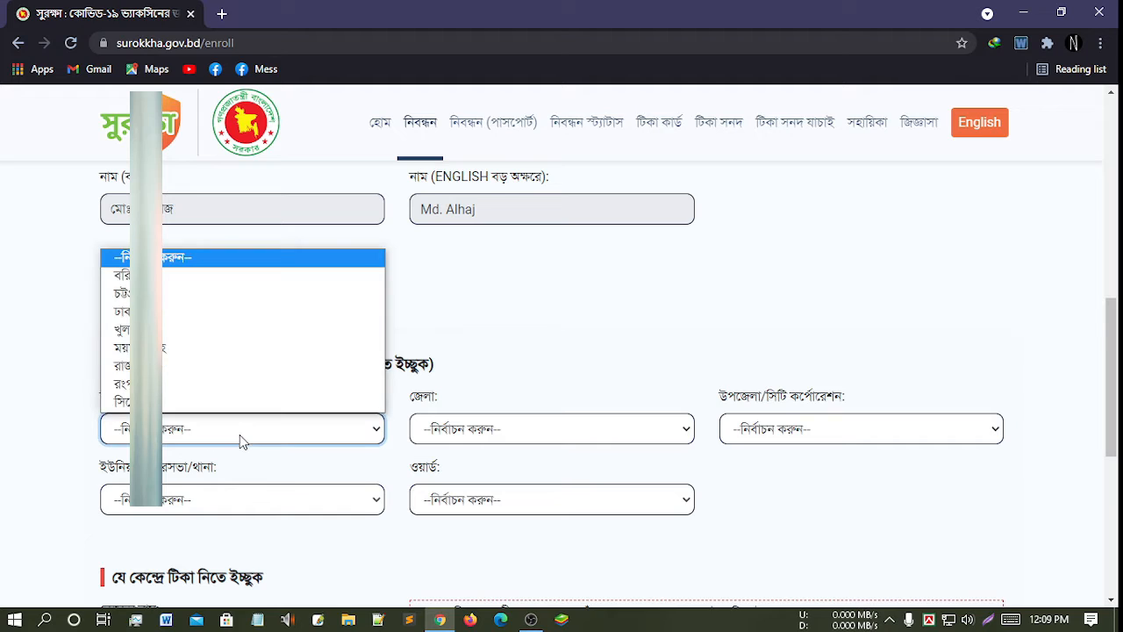
{"action": "left_click", "coordinate": [145, 366]}
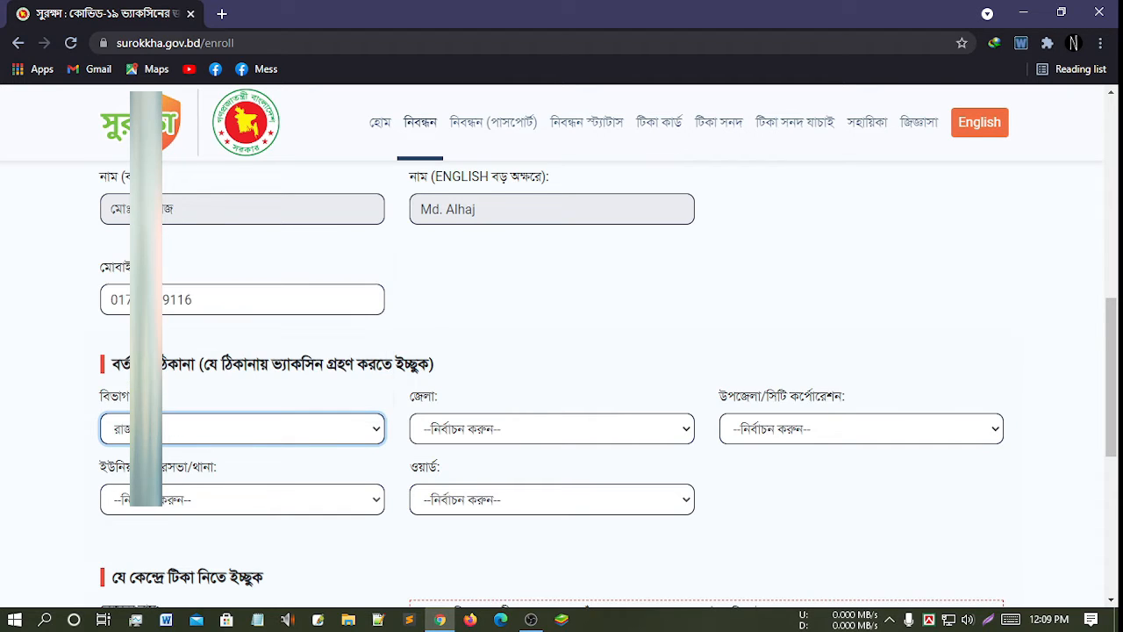
{"action": "left_click", "coordinate": [487, 439]}
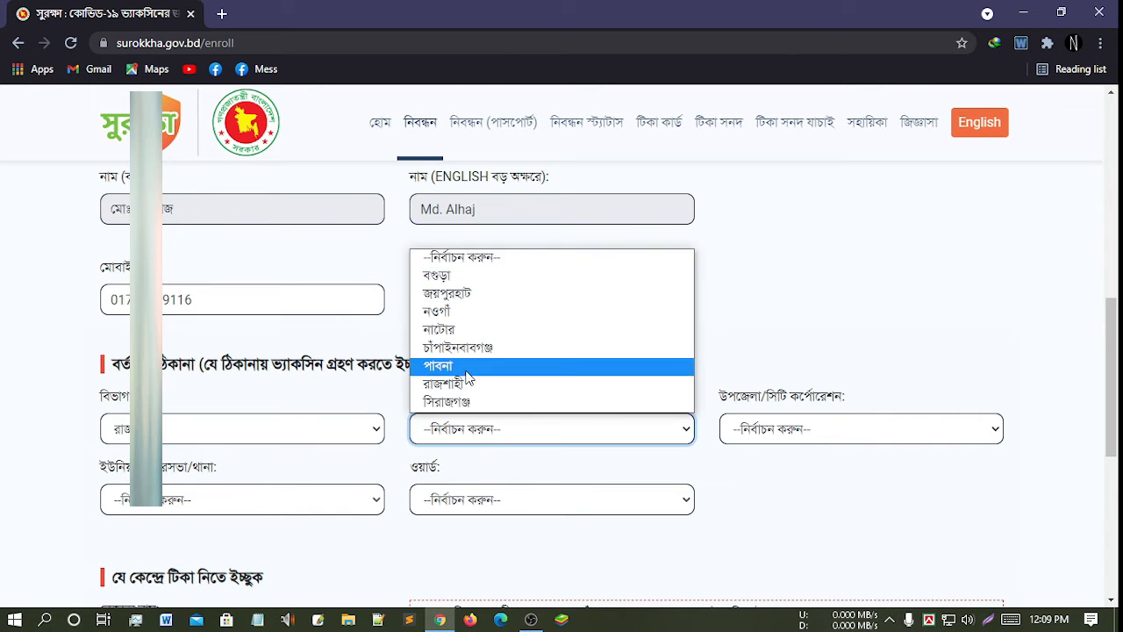
{"action": "left_click", "coordinate": [439, 365]}
{"action": "left_click", "coordinate": [816, 444]}
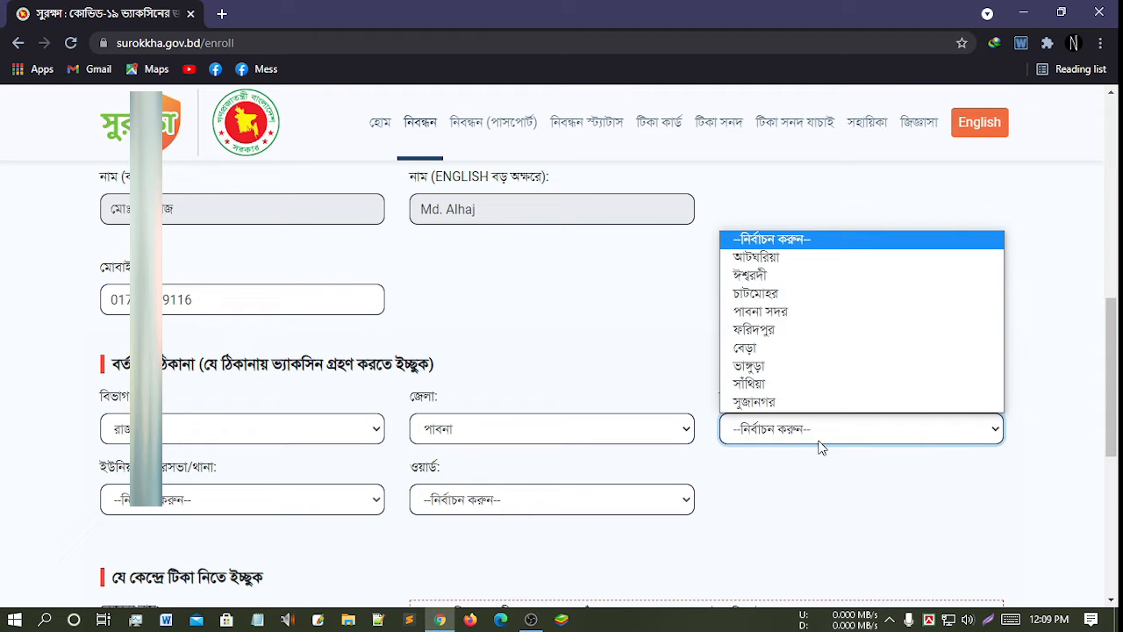
{"action": "left_click", "coordinate": [785, 402]}
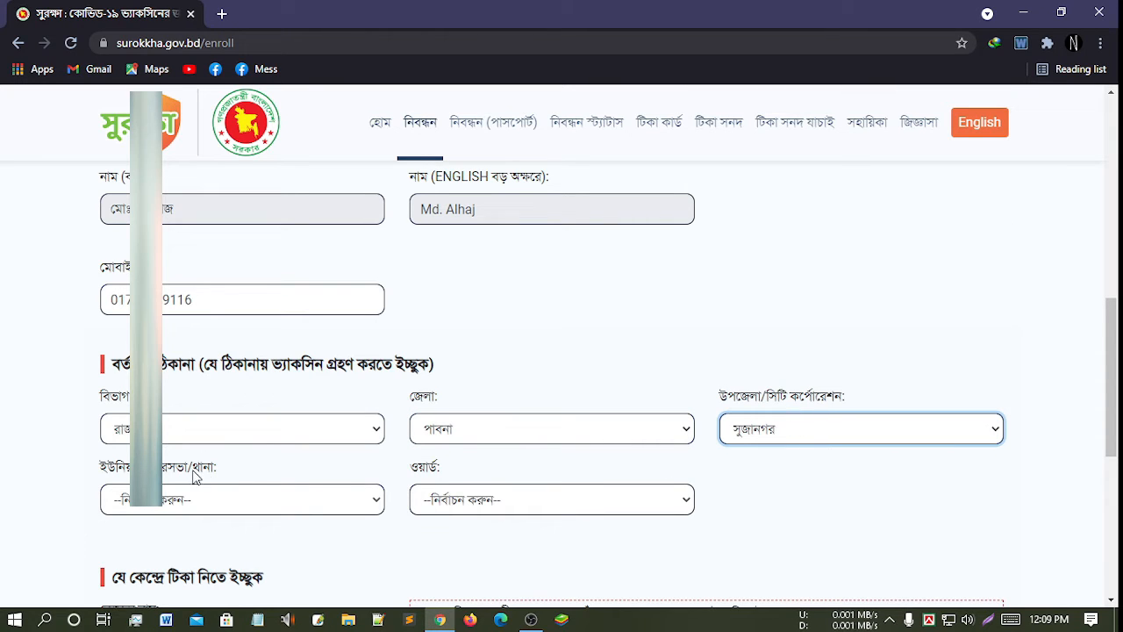
{"action": "left_click", "coordinate": [343, 501]}
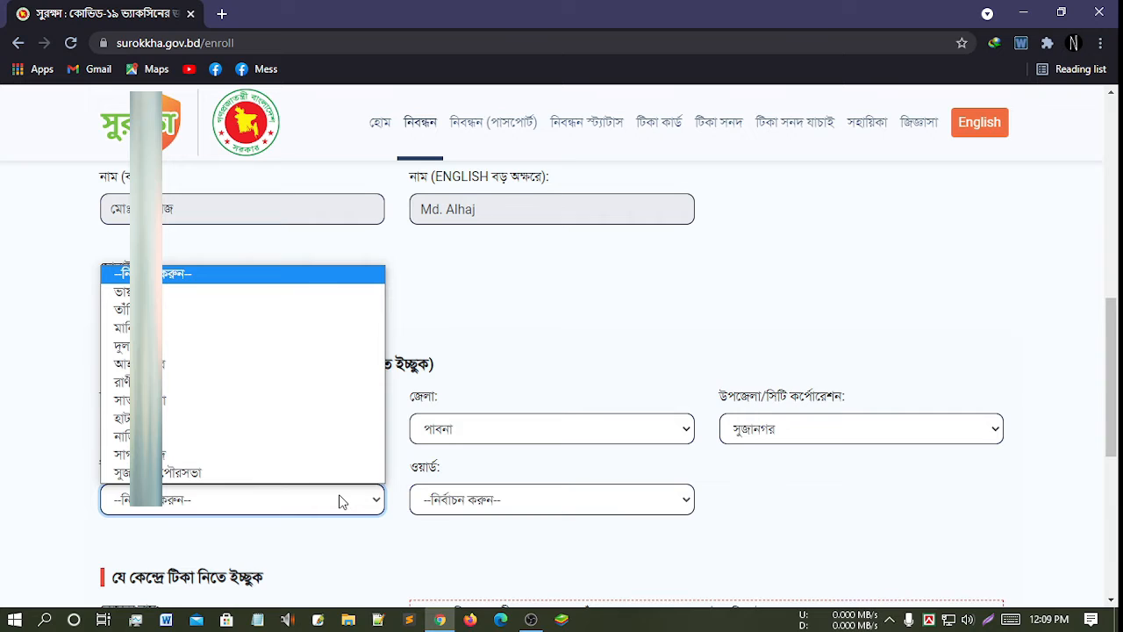
{"action": "left_click", "coordinate": [155, 313]}
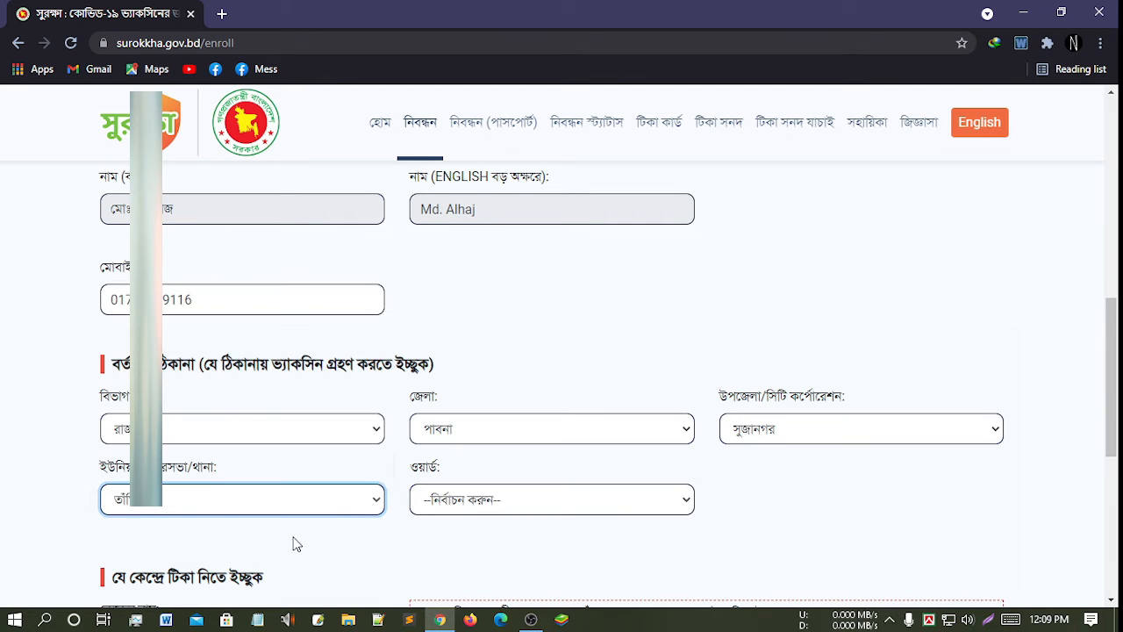
{"action": "left_click", "coordinate": [463, 505]}
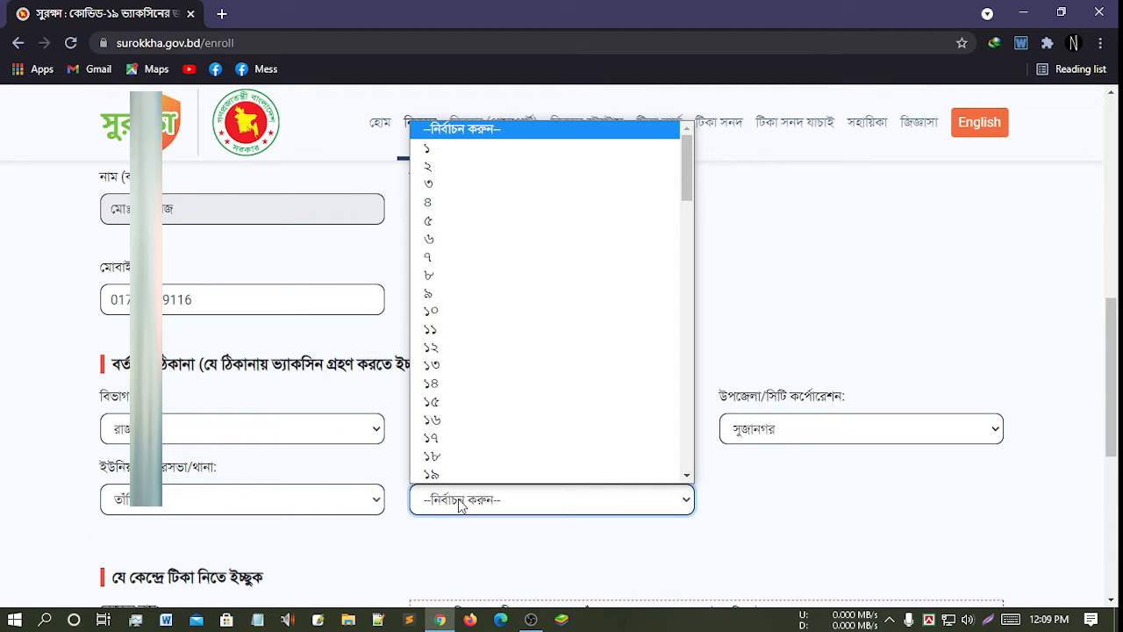
{"action": "left_click", "coordinate": [444, 298]}
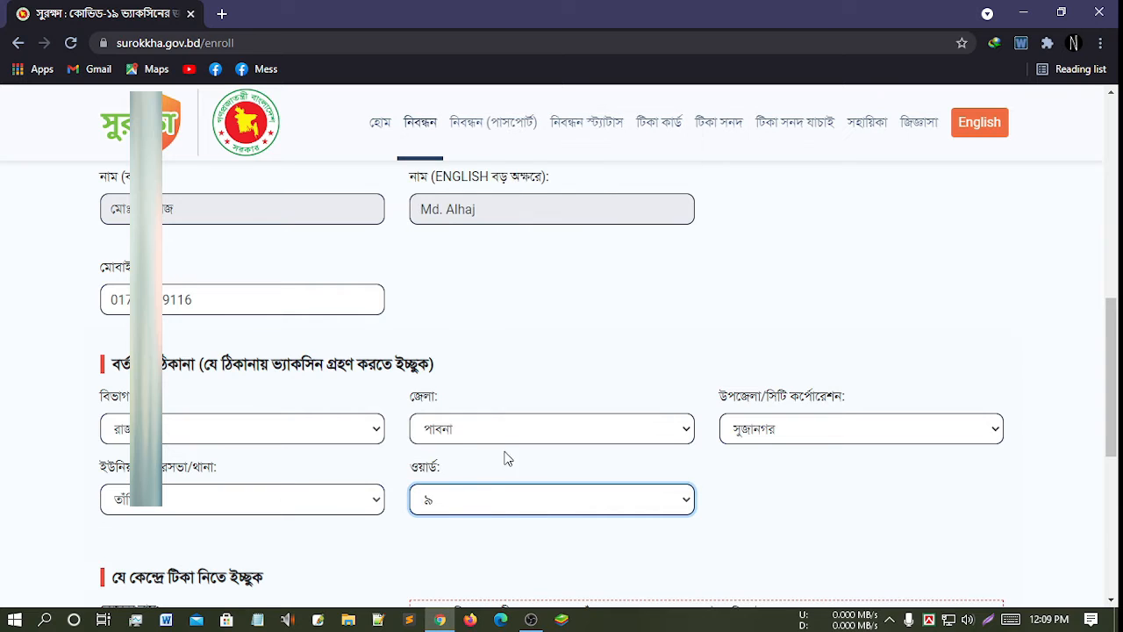
{"action": "scroll", "coordinate": [511, 494], "scroll_direction": "down", "scroll_amount": 2}
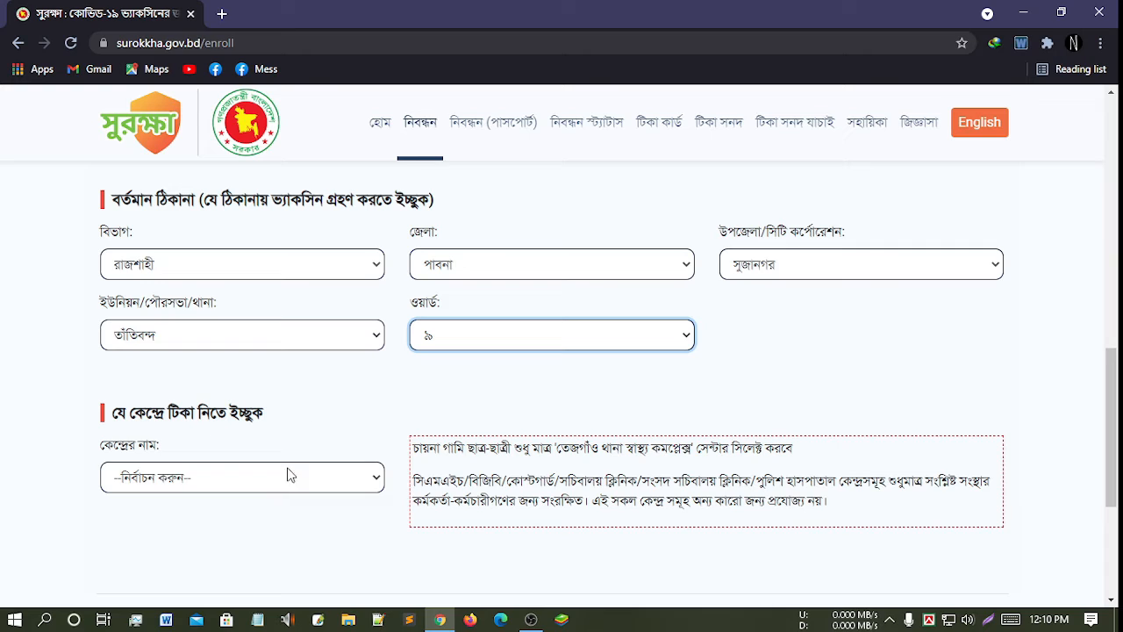
- Choose উপজেলা স্বাস্থ্য কমপ্লেক্স, সুজানগর as the centre and save with সংরক্ষণ করুন
{"action": "left_click", "coordinate": [359, 482]}
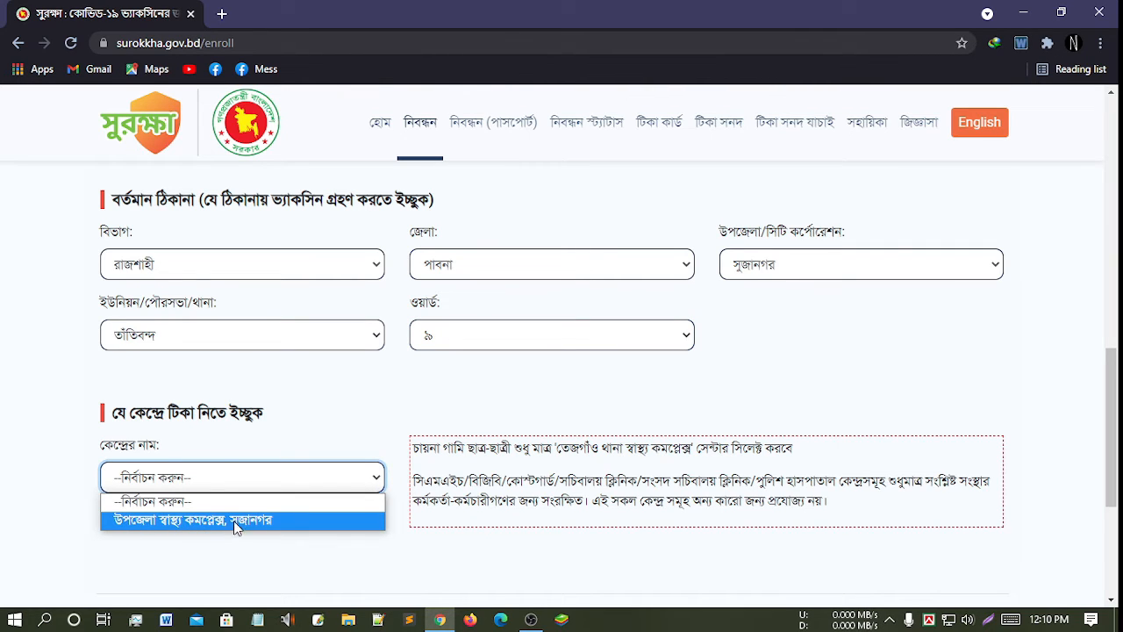
{"action": "left_click", "coordinate": [192, 523]}
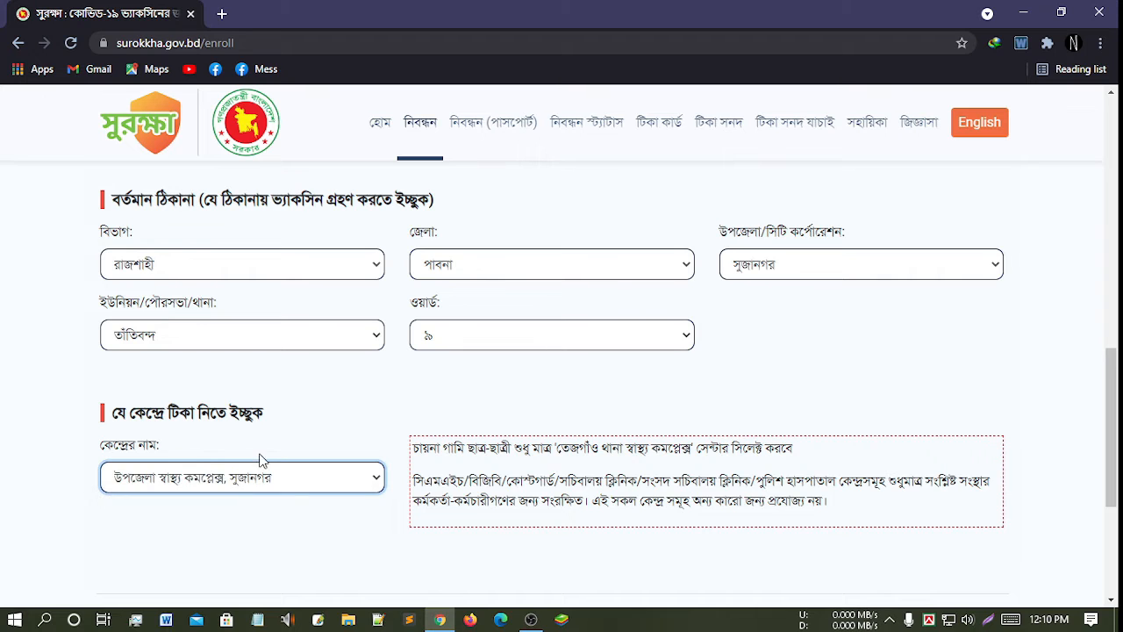
{"action": "scroll", "coordinate": [347, 479], "scroll_direction": "down", "scroll_amount": 2}
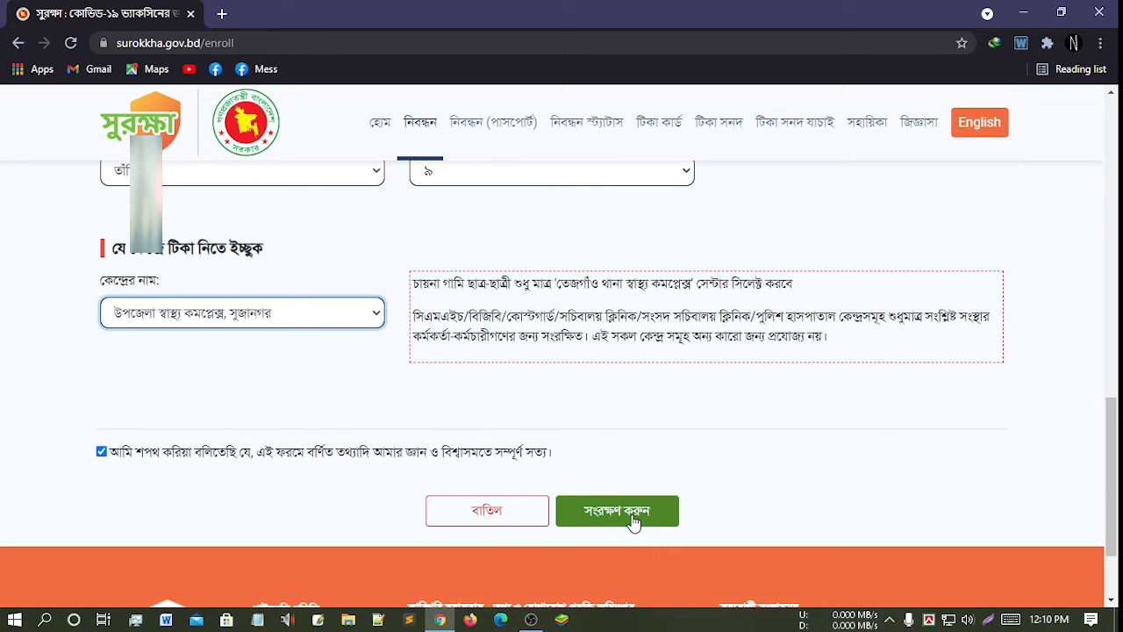
{"action": "left_click", "coordinate": [637, 516]}
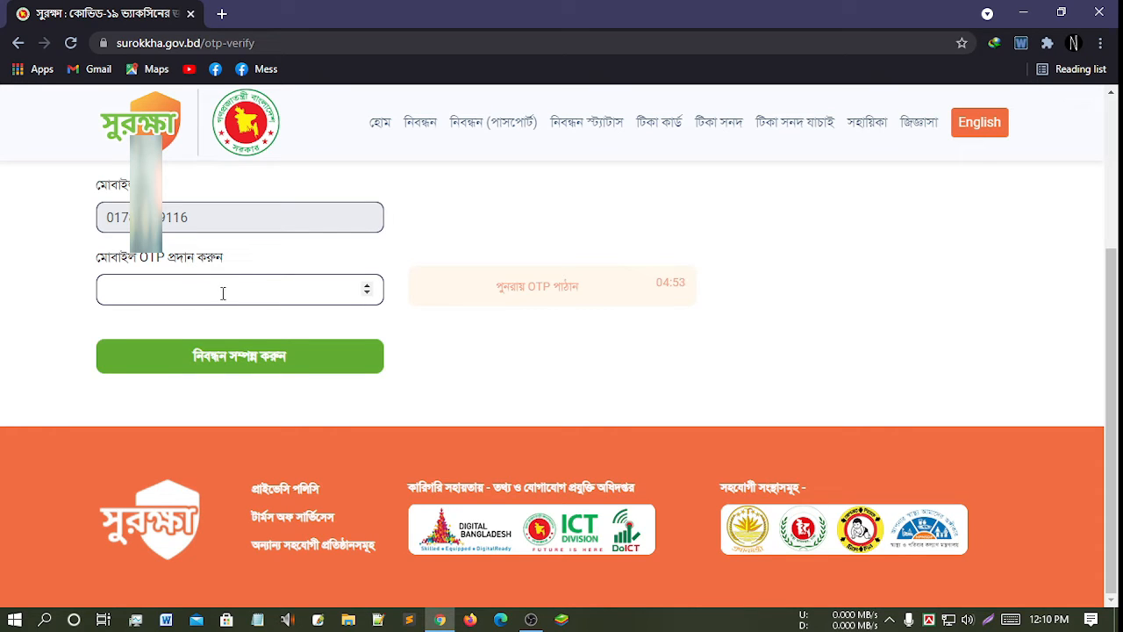
- Put the cursor in the মোবাইল OTP field, ready for the code
{"action": "left_click", "coordinate": [237, 290]}
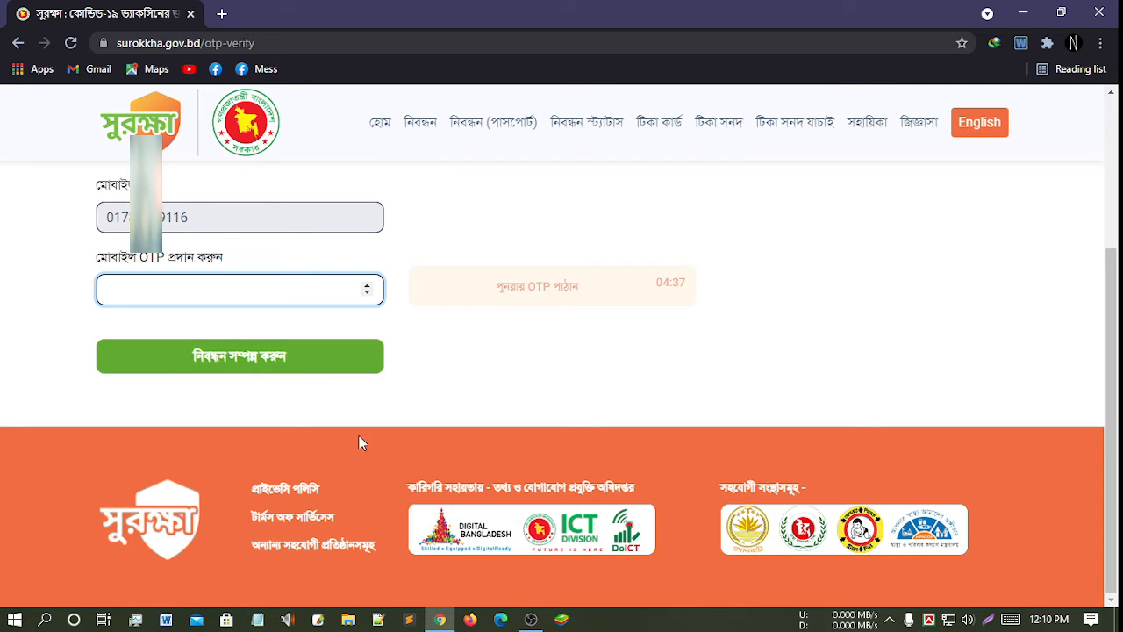
- Close the registration tab and load surokkha.gov.bd in a new tab
{"action": "left_click", "coordinate": [223, 14]}
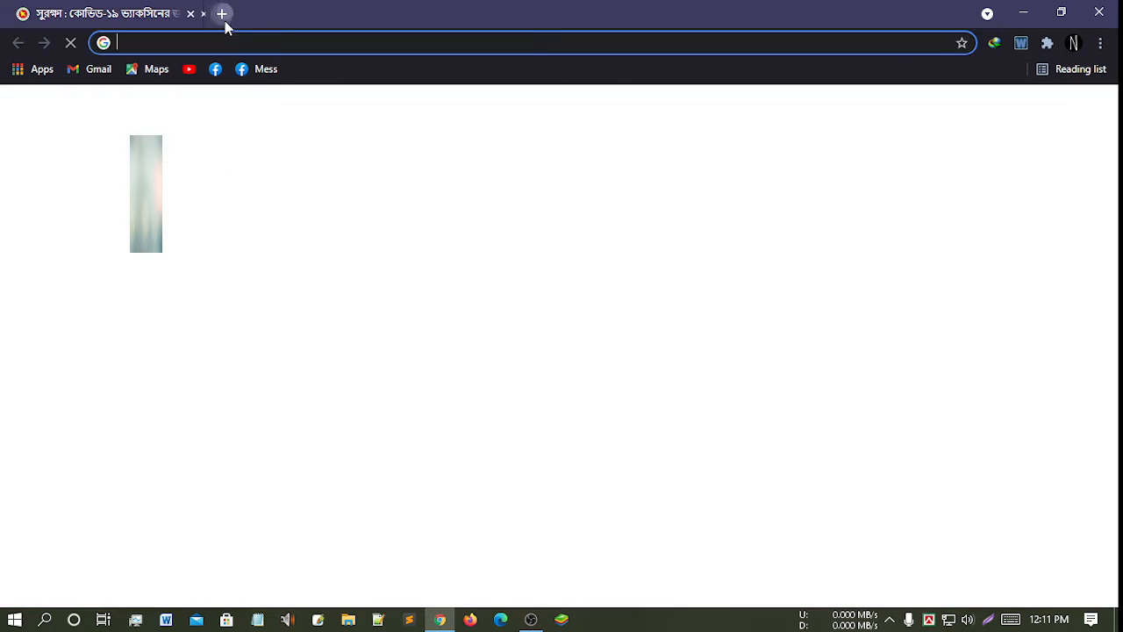
{"action": "left_click", "coordinate": [190, 14]}
{"action": "left_click", "coordinate": [199, 43]}
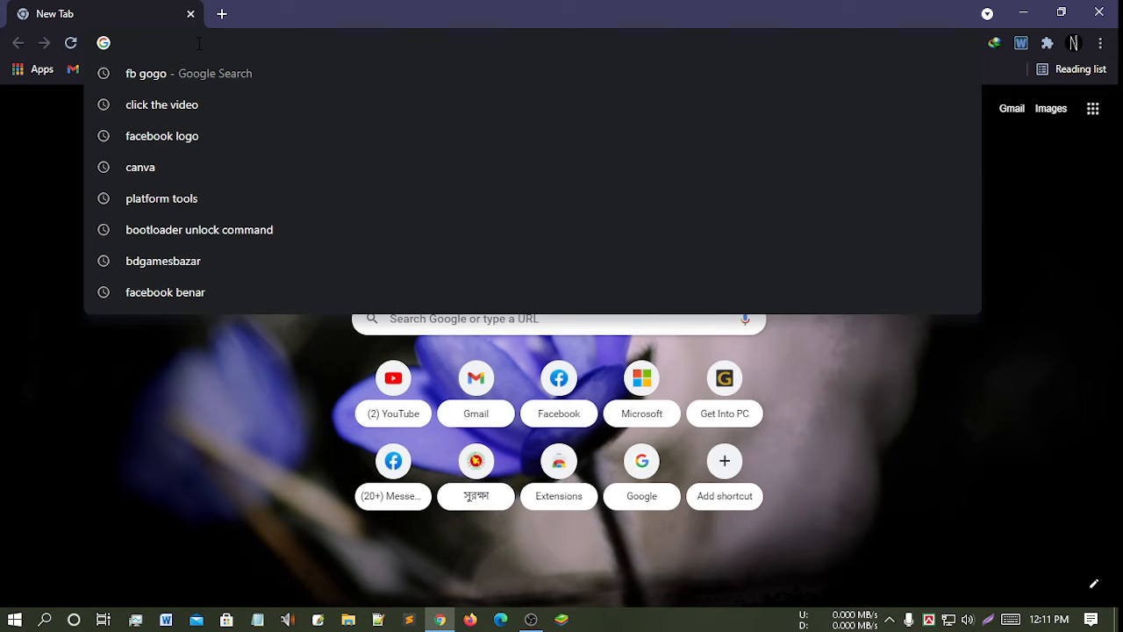
{"action": "type", "text": "SURO"}
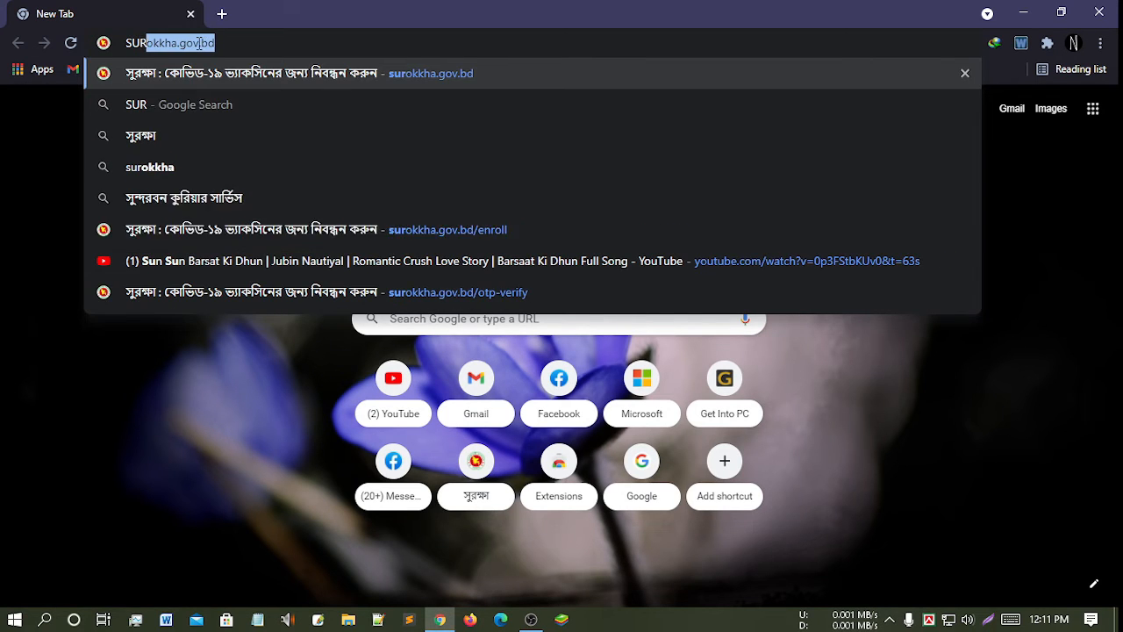
{"action": "key", "text": "BackSpace"}
{"action": "key", "text": "BackSpace"}
{"action": "key", "text": "BackSpace"}
{"action": "key", "text": "BackSpace"}
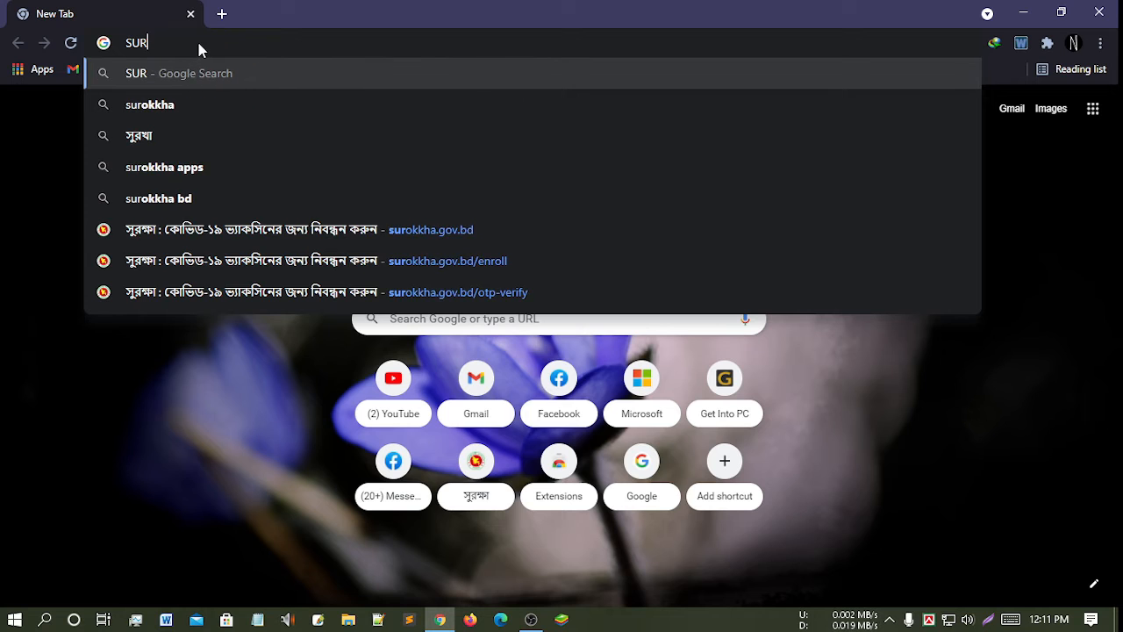
{"action": "key", "text": "BackSpace"}
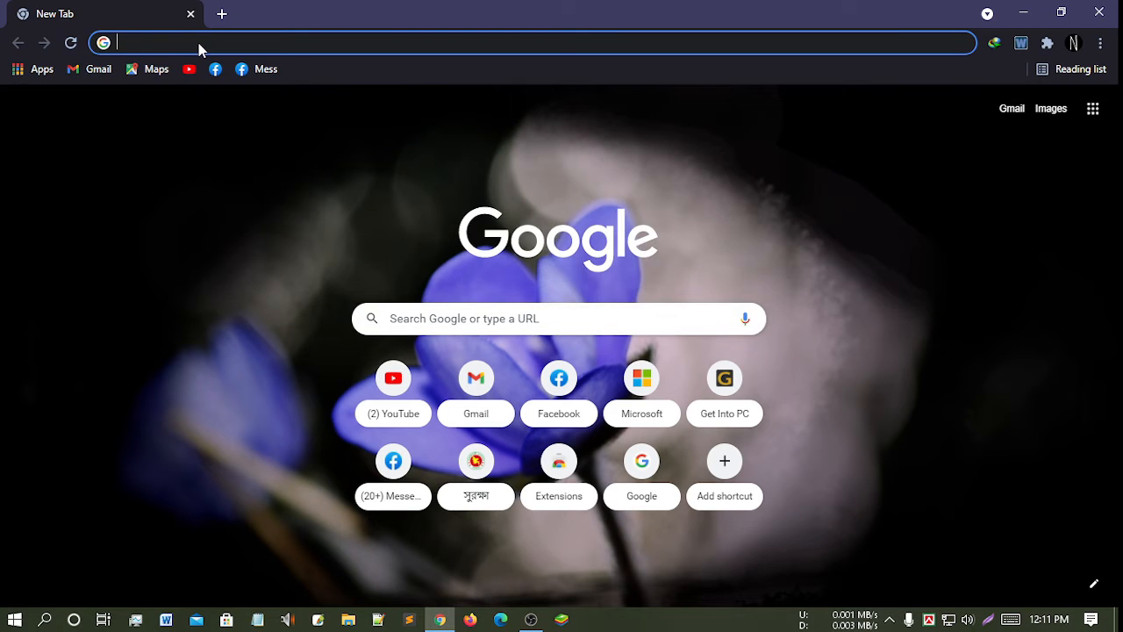
{"action": "type", "text": "surok"}
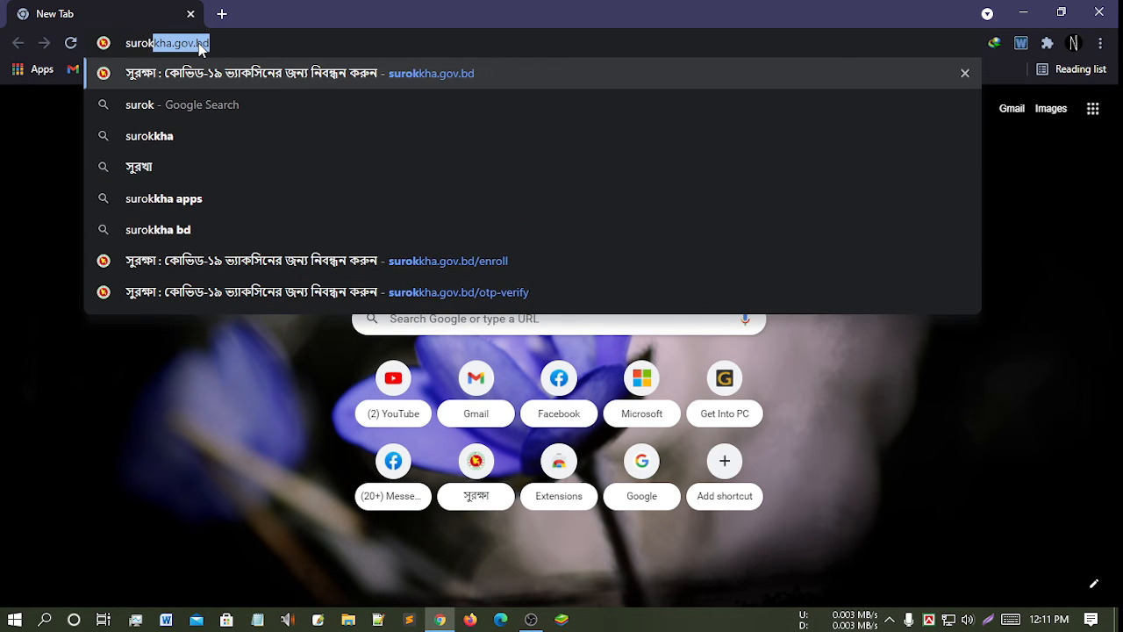
{"action": "type", "text": "kha.c"}
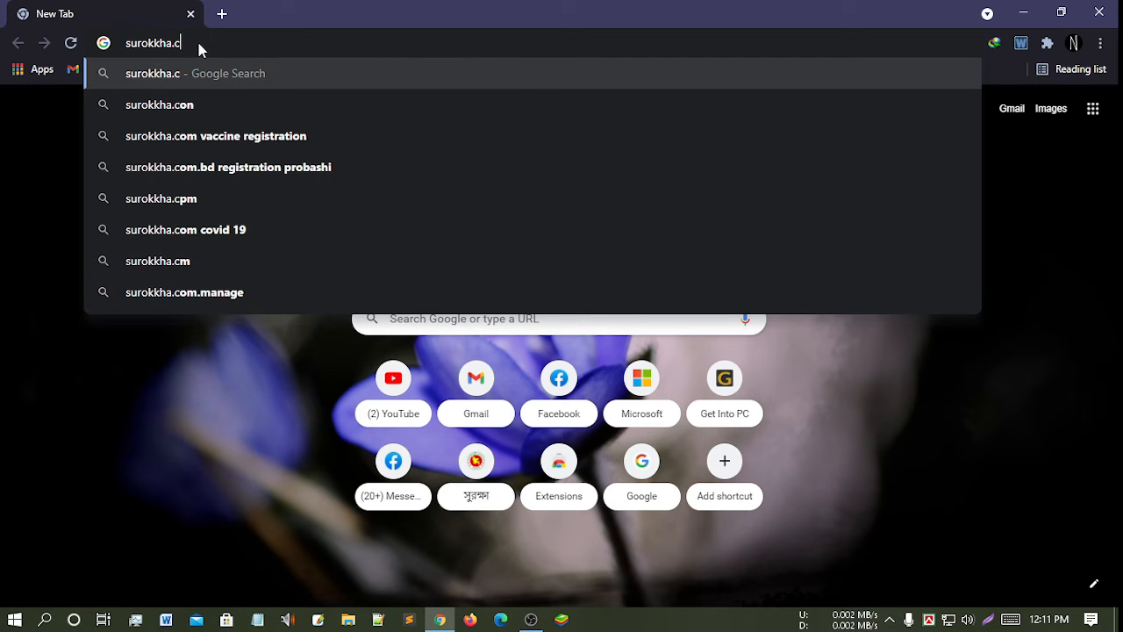
{"action": "key", "text": "BackSpace"}
{"action": "type", "text": "gov."}
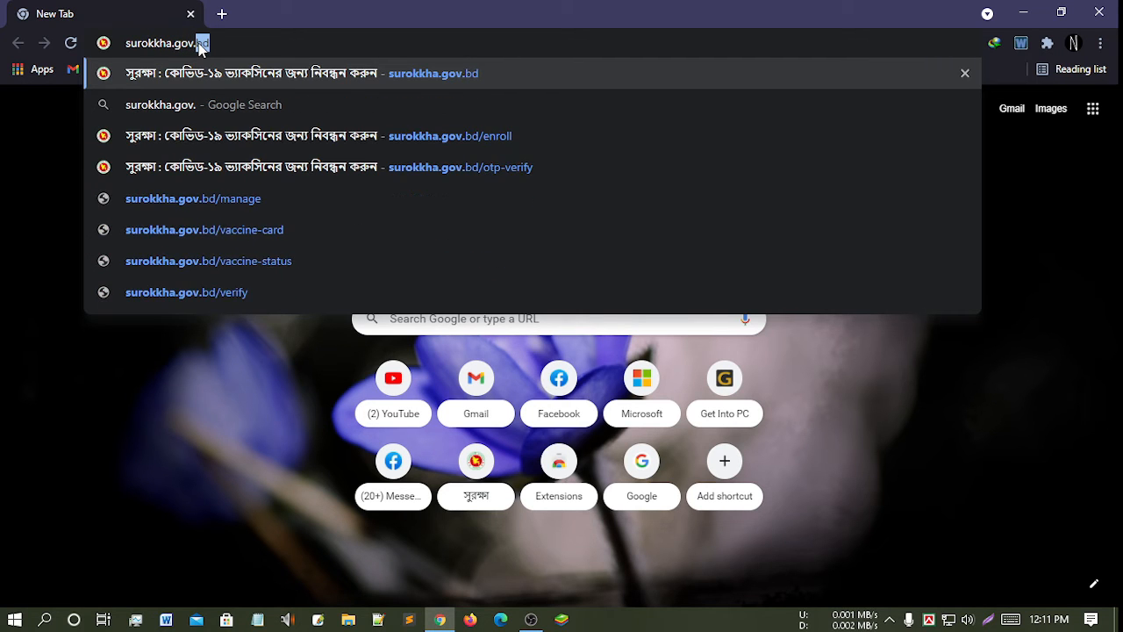
{"action": "type", "text": "bd"}
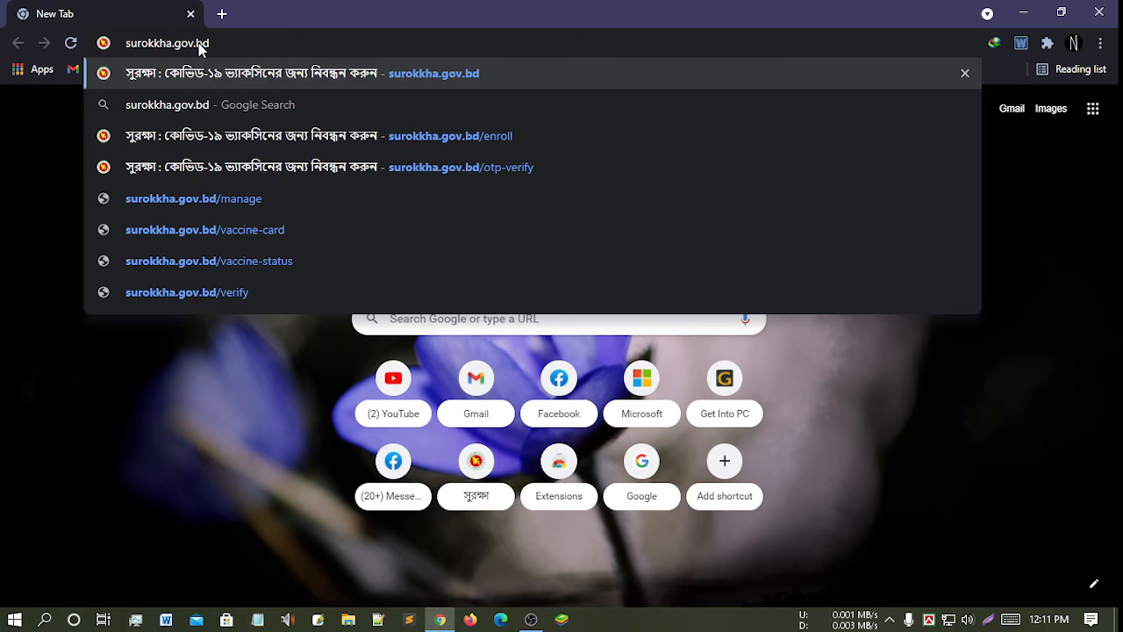
{"action": "key", "text": "Return"}
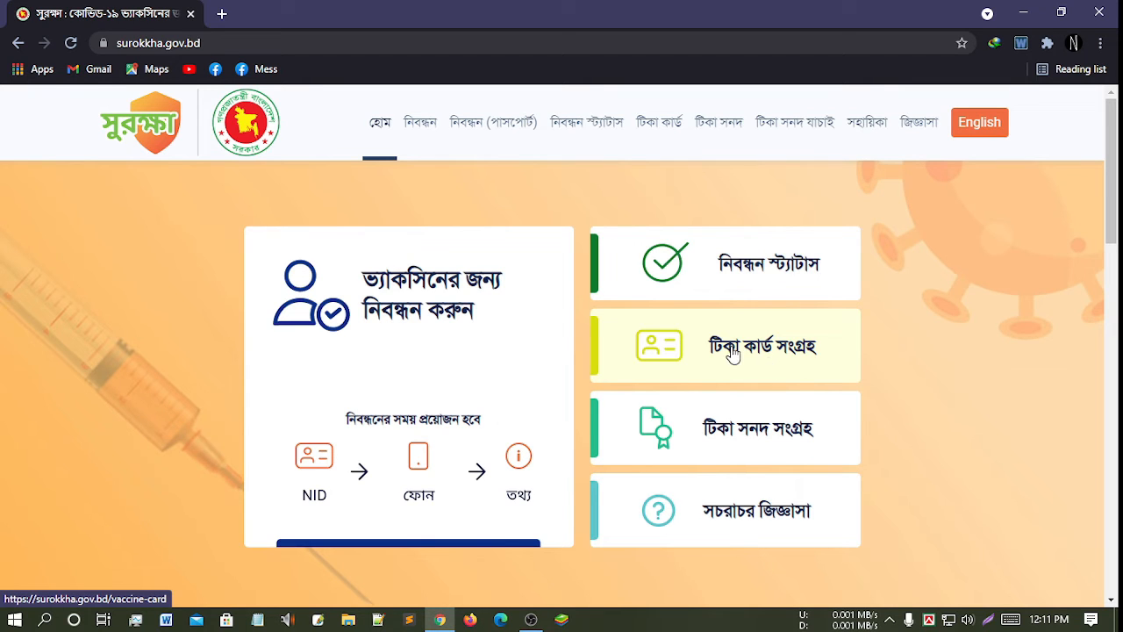
- Open the টিকা কার্ড সংগ্রহ page and paste in the NID number
{"action": "left_click", "coordinate": [734, 353]}
{"action": "scroll", "coordinate": [713, 349], "scroll_direction": "down", "scroll_amount": 2}
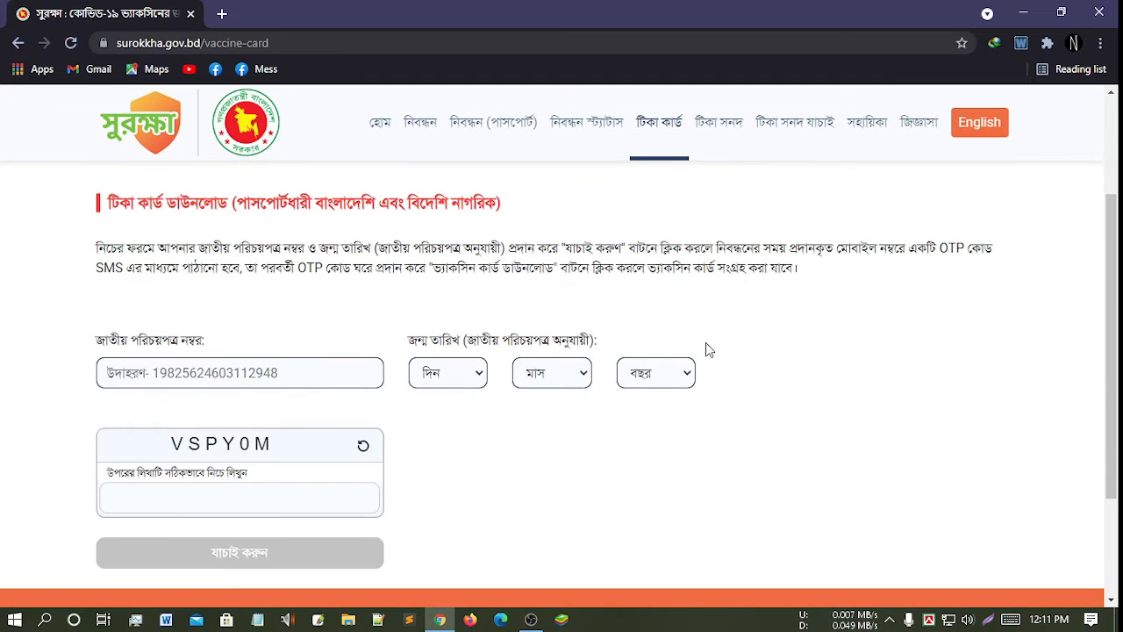
{"action": "left_click", "coordinate": [246, 375]}
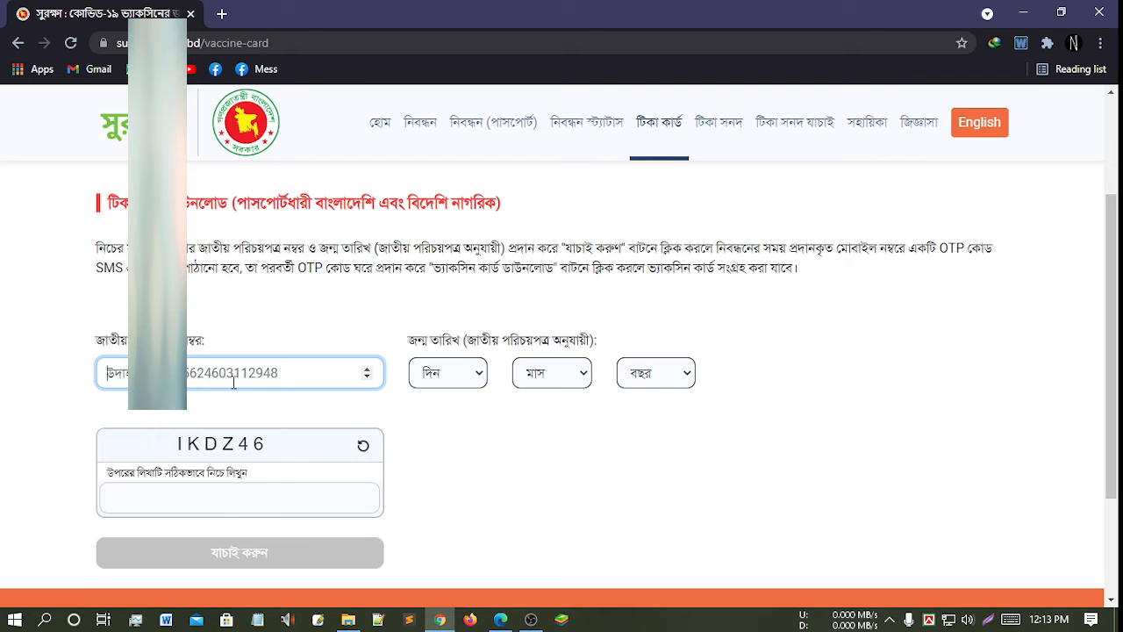
{"action": "key", "text": "ctrl+v"}
{"action": "left_click", "coordinate": [477, 381]}
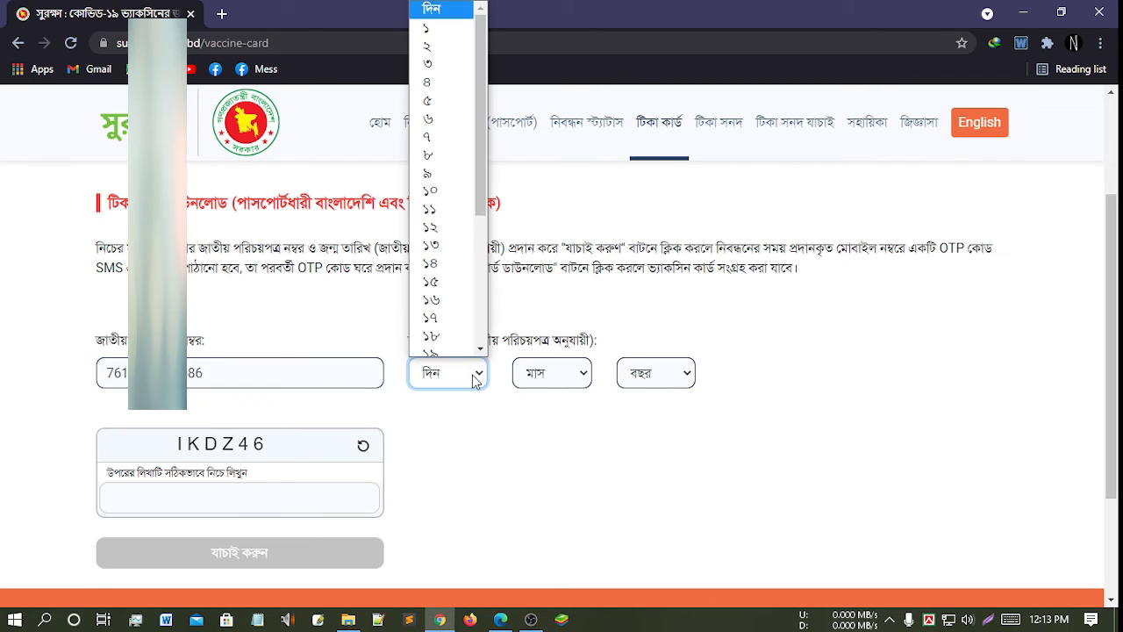
{"action": "left_click", "coordinate": [447, 227]}
{"action": "left_click", "coordinate": [571, 372]}
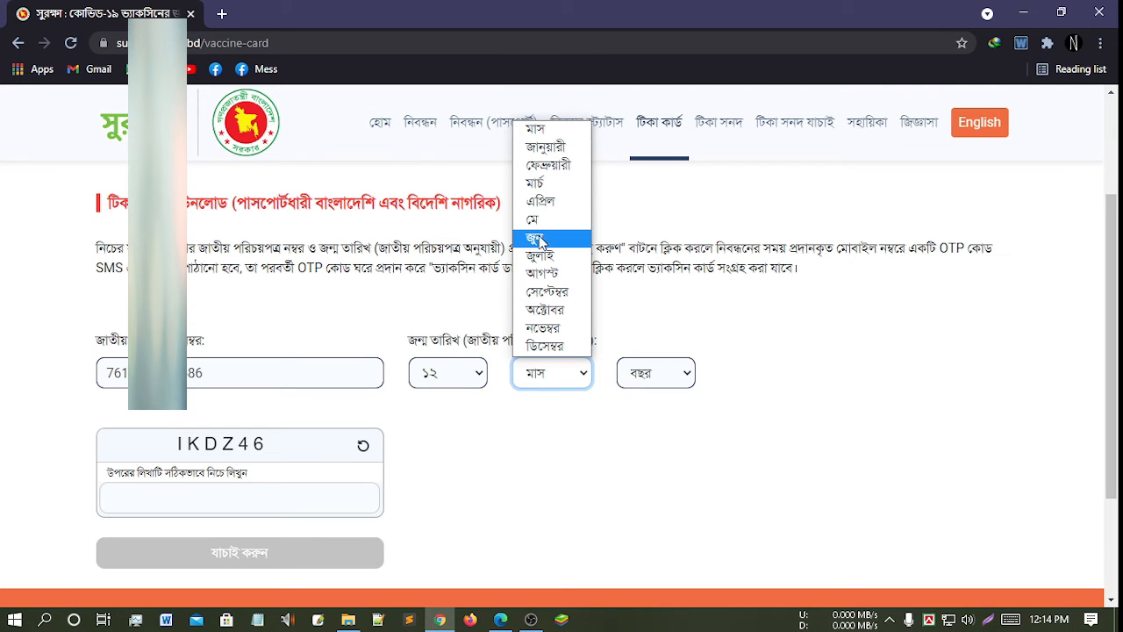
{"action": "left_click", "coordinate": [547, 165]}
{"action": "left_click", "coordinate": [671, 376]}
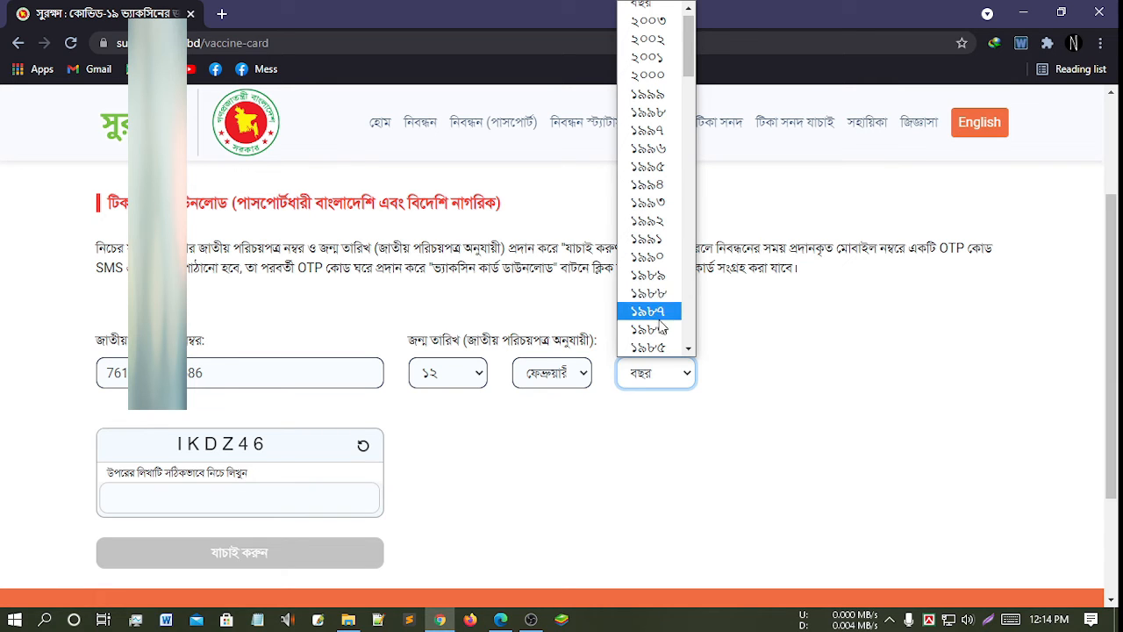
{"action": "scroll", "coordinate": [656, 316], "scroll_direction": "down", "scroll_amount": 6}
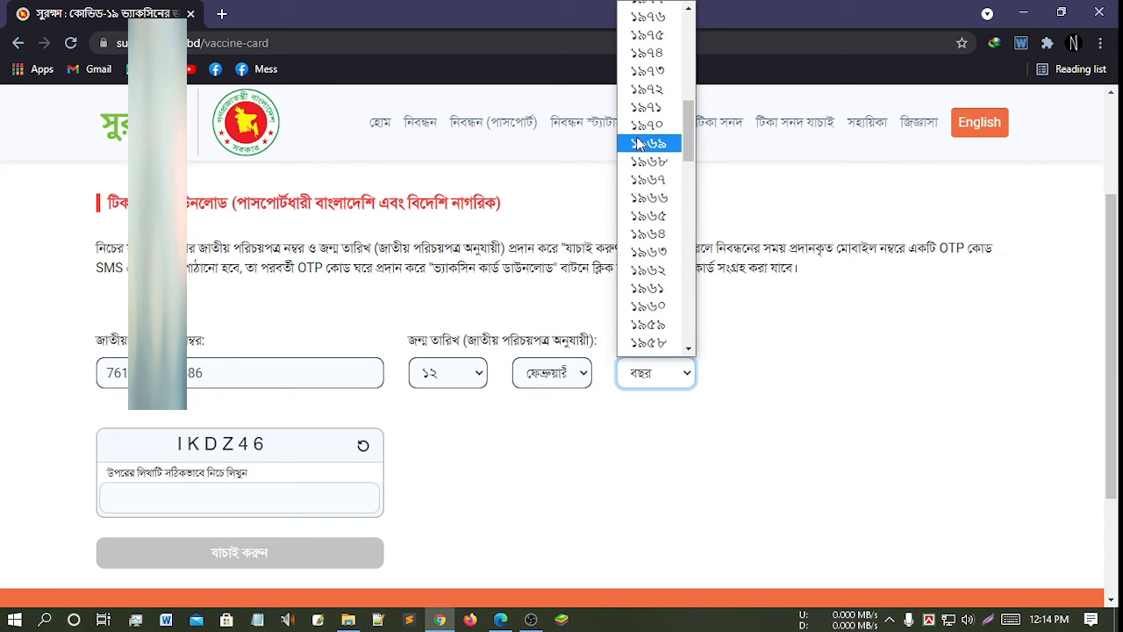
{"action": "scroll", "coordinate": [649, 127], "scroll_direction": "up", "scroll_amount": 3}
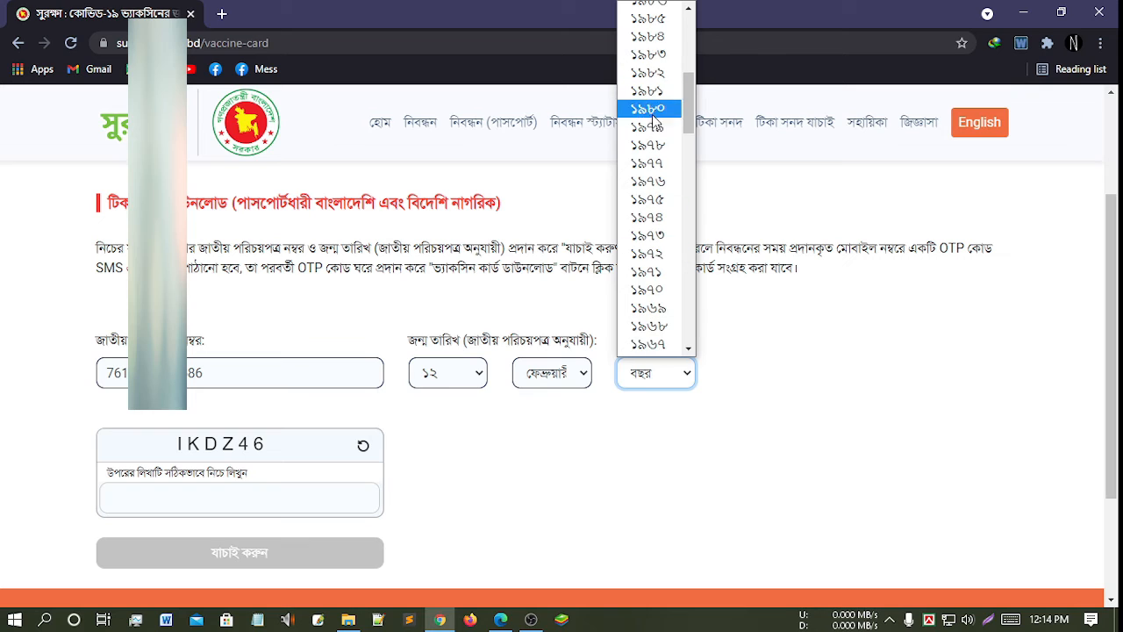
{"action": "left_click", "coordinate": [659, 130]}
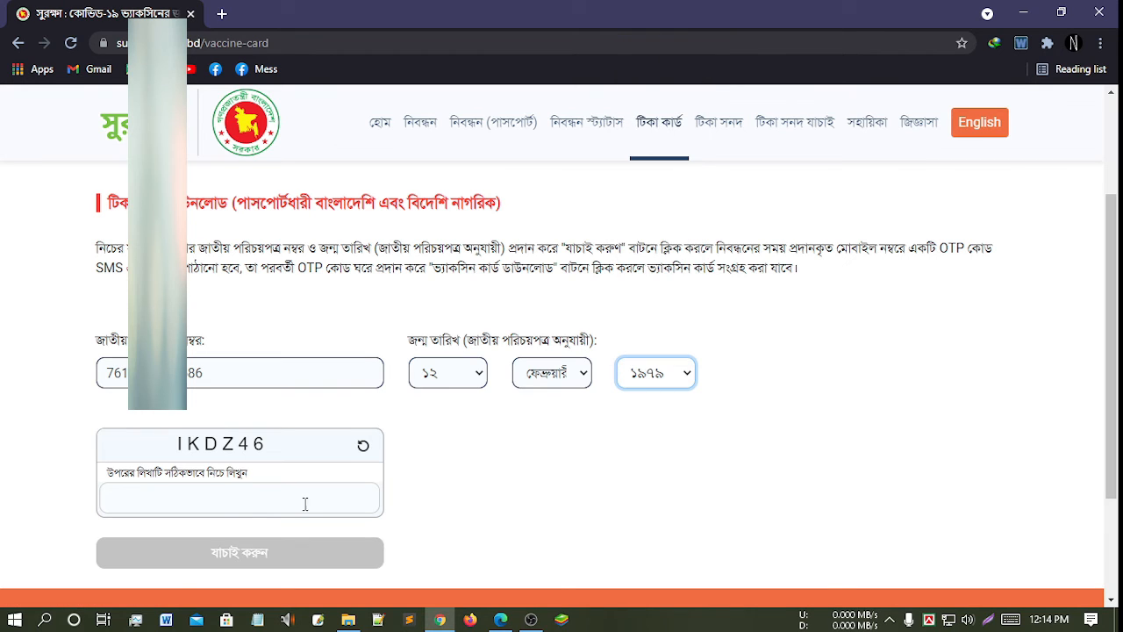
- Type the shown captcha text into the captcha field
{"action": "left_click", "coordinate": [237, 499]}
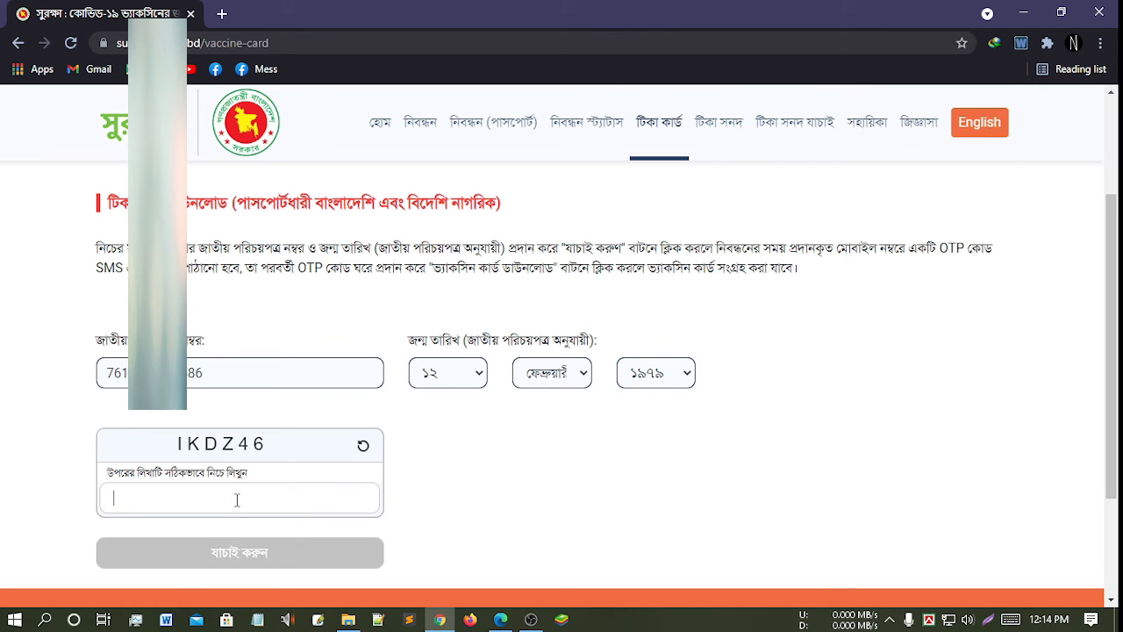
{"action": "type", "text": "IKDZ46"}
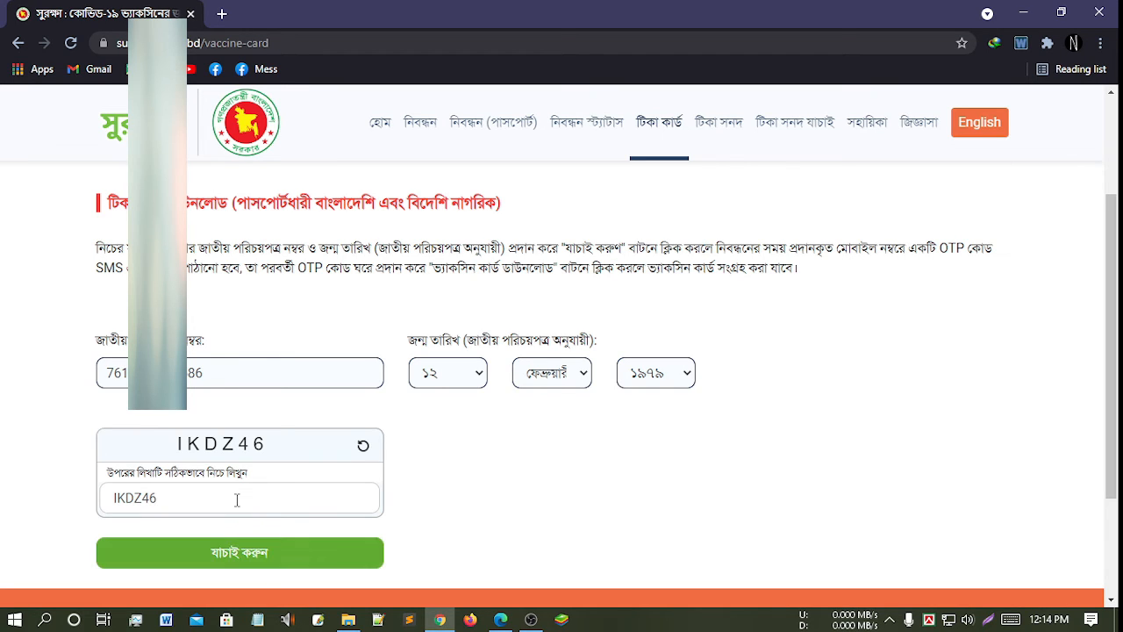
{"action": "scroll", "coordinate": [264, 487], "scroll_direction": "down", "scroll_amount": 1}
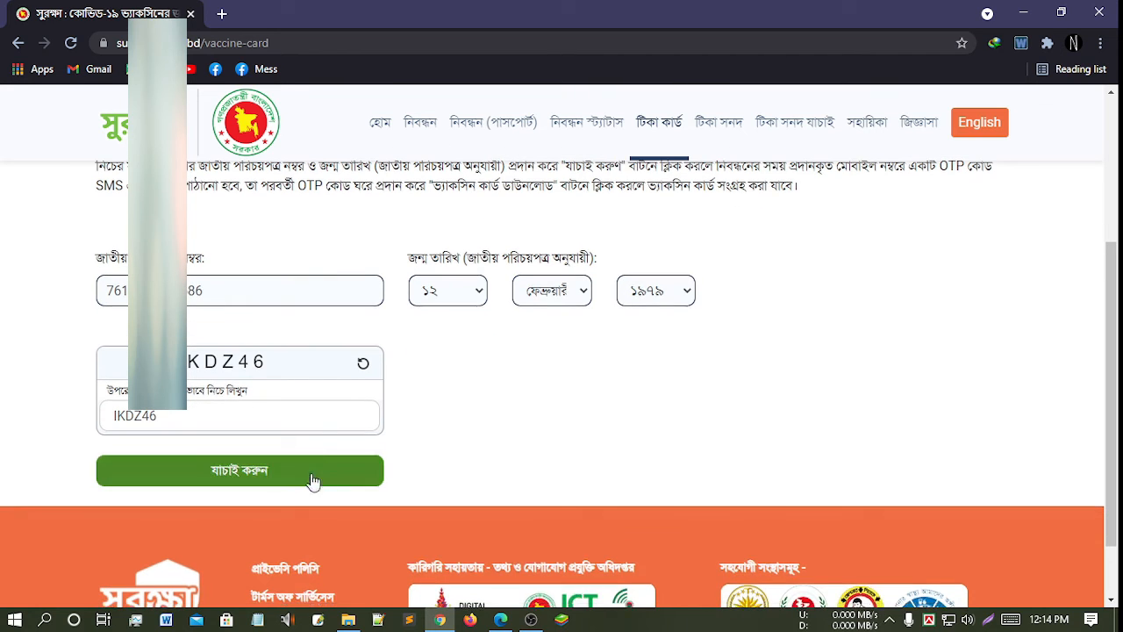
- Verify the entered details with যাচাই করুন to send an OTP, then select the empty OTP field
{"action": "left_click", "coordinate": [235, 474]}
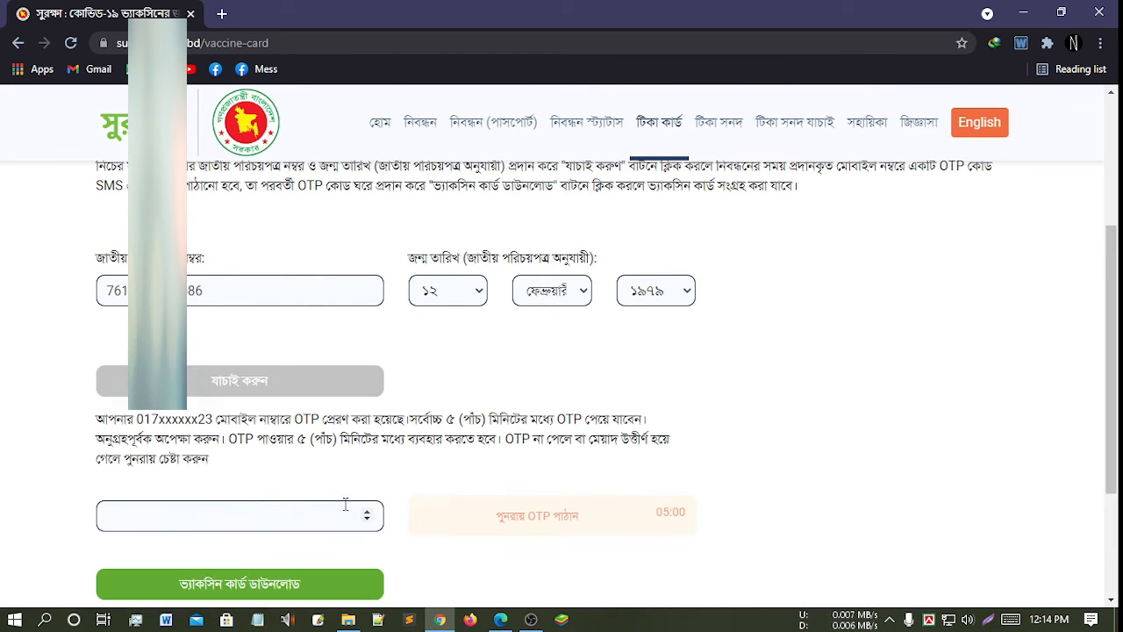
{"action": "scroll", "coordinate": [139, 416], "scroll_direction": "down", "scroll_amount": 1}
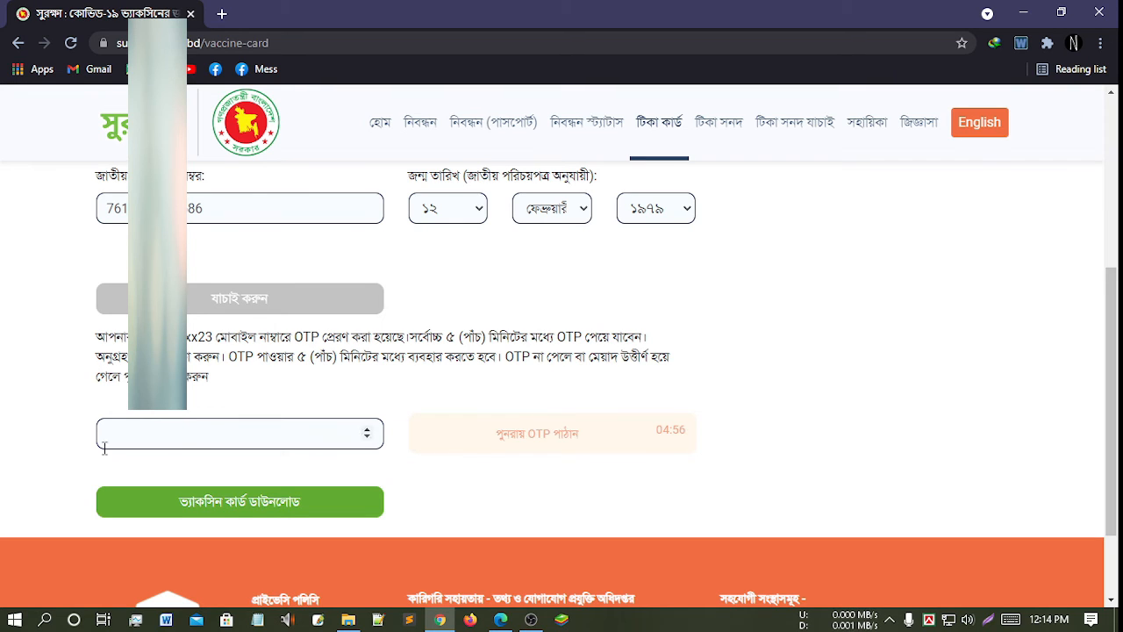
{"action": "left_click", "coordinate": [222, 432]}
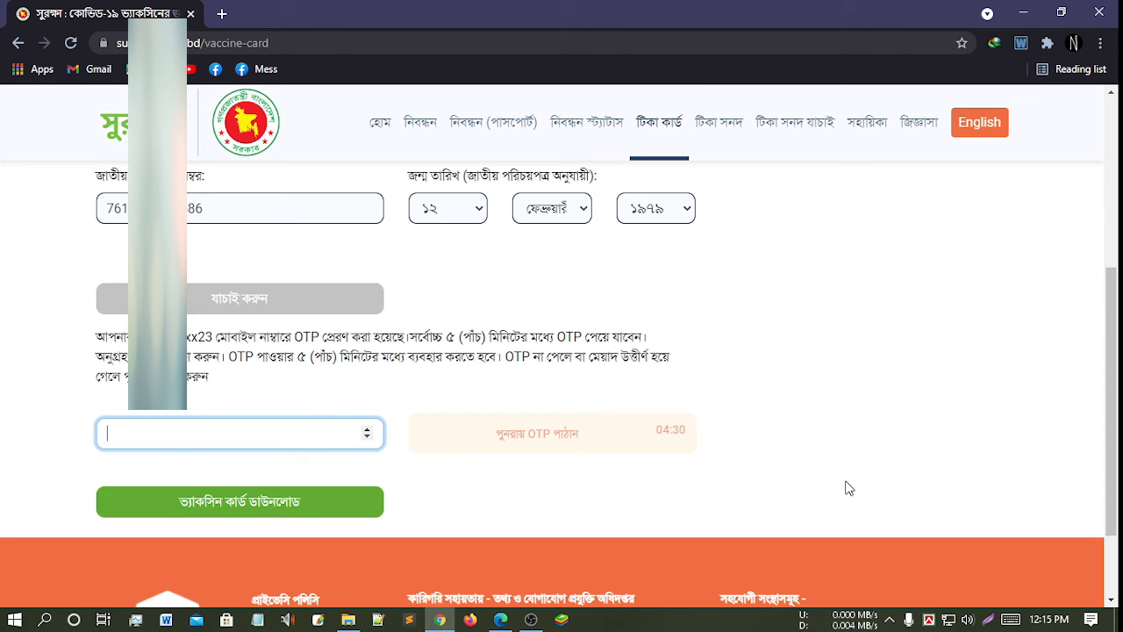
{"action": "scroll", "coordinate": [845, 490], "scroll_direction": "up", "scroll_amount": 2}
{"action": "scroll", "coordinate": [844, 491], "scroll_direction": "down", "scroll_amount": 2}
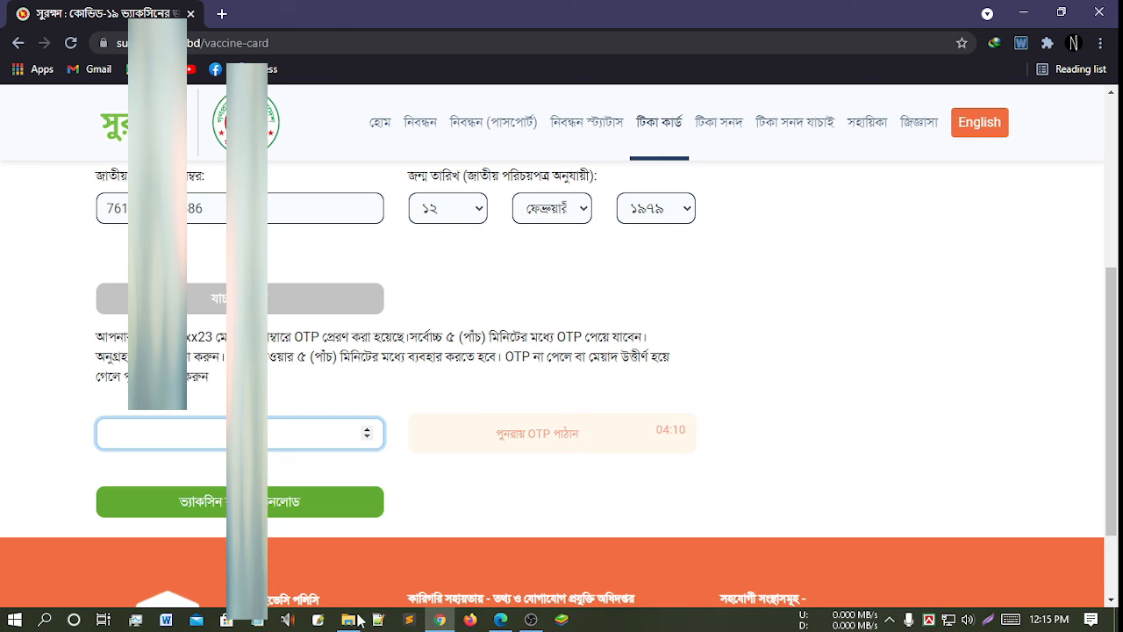
- View the downloaded vaccine card PDF 2021_07_25_03-06-30_am.pdf in Edge, scrolling through the card and consent form
{"action": "left_click", "coordinate": [500, 620]}
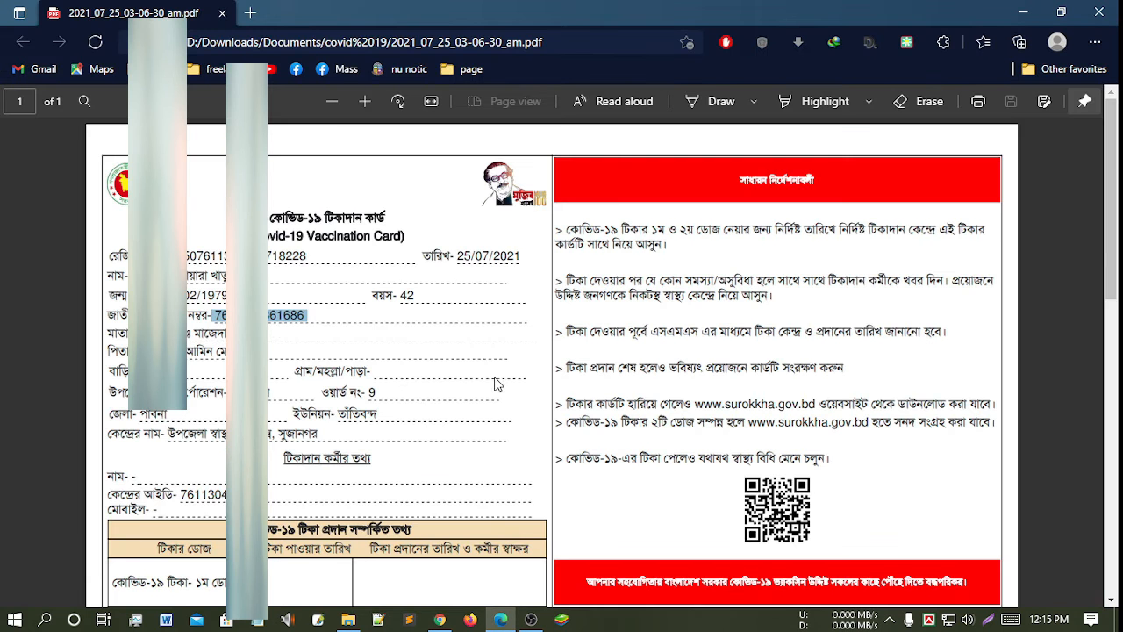
{"action": "scroll", "coordinate": [669, 375], "scroll_direction": "down", "scroll_amount": 6}
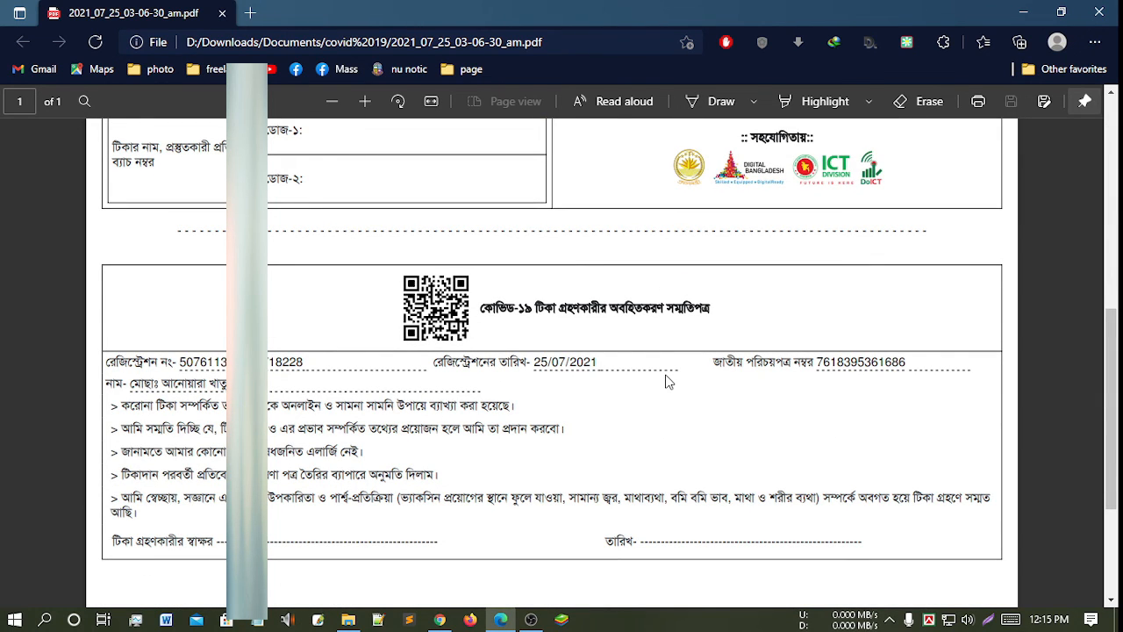
{"action": "scroll", "coordinate": [669, 382], "scroll_direction": "up", "scroll_amount": 6}
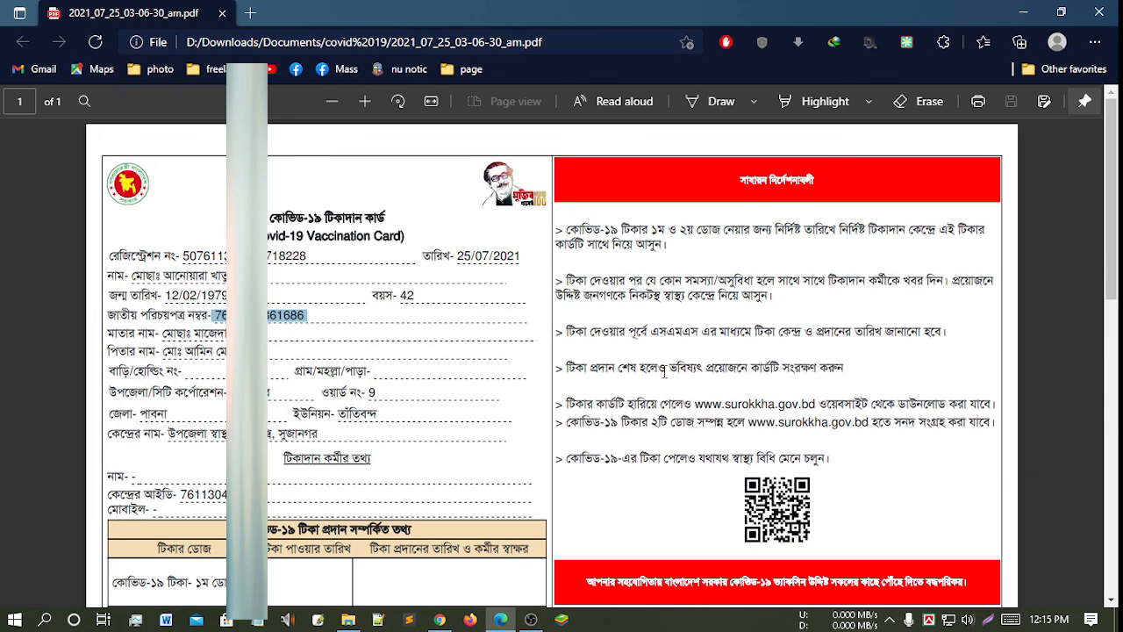
{"action": "scroll", "coordinate": [664, 371], "scroll_direction": "down", "scroll_amount": 10}
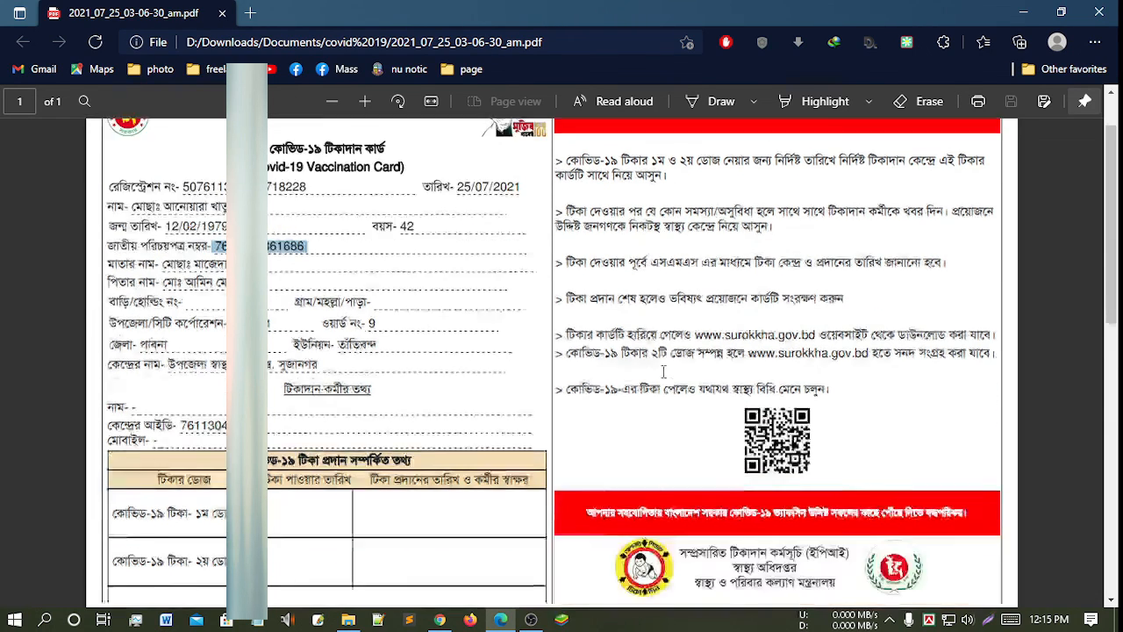
{"action": "scroll", "coordinate": [659, 371], "scroll_direction": "up", "scroll_amount": 10}
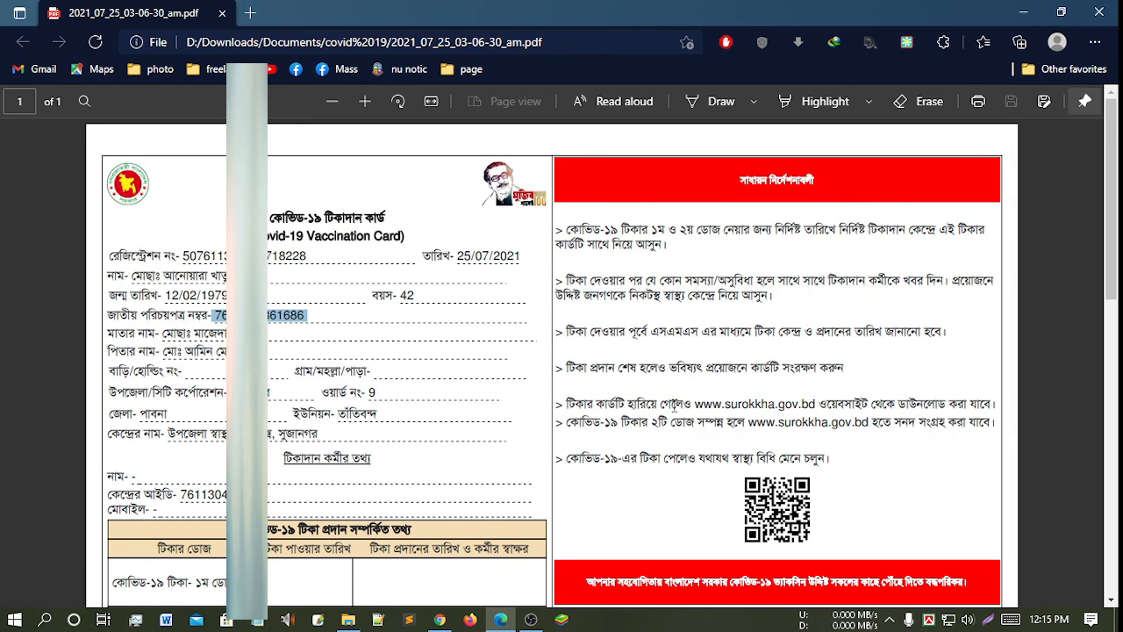
{"action": "scroll", "coordinate": [681, 409], "scroll_direction": "down", "scroll_amount": 6}
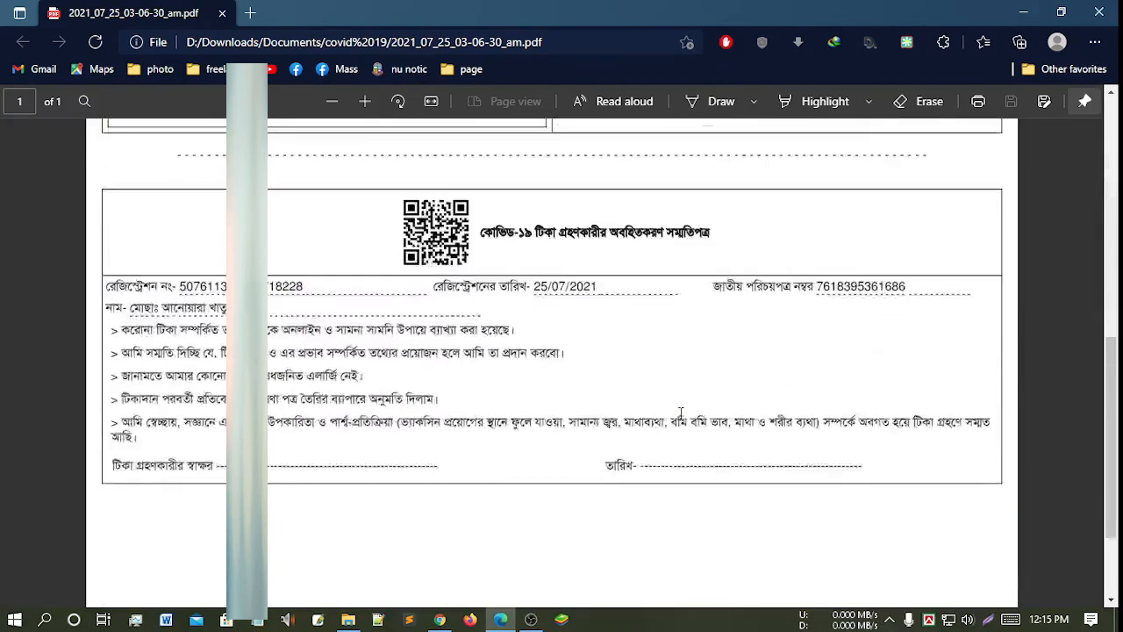
{"action": "scroll", "coordinate": [682, 412], "scroll_direction": "up", "scroll_amount": 5}
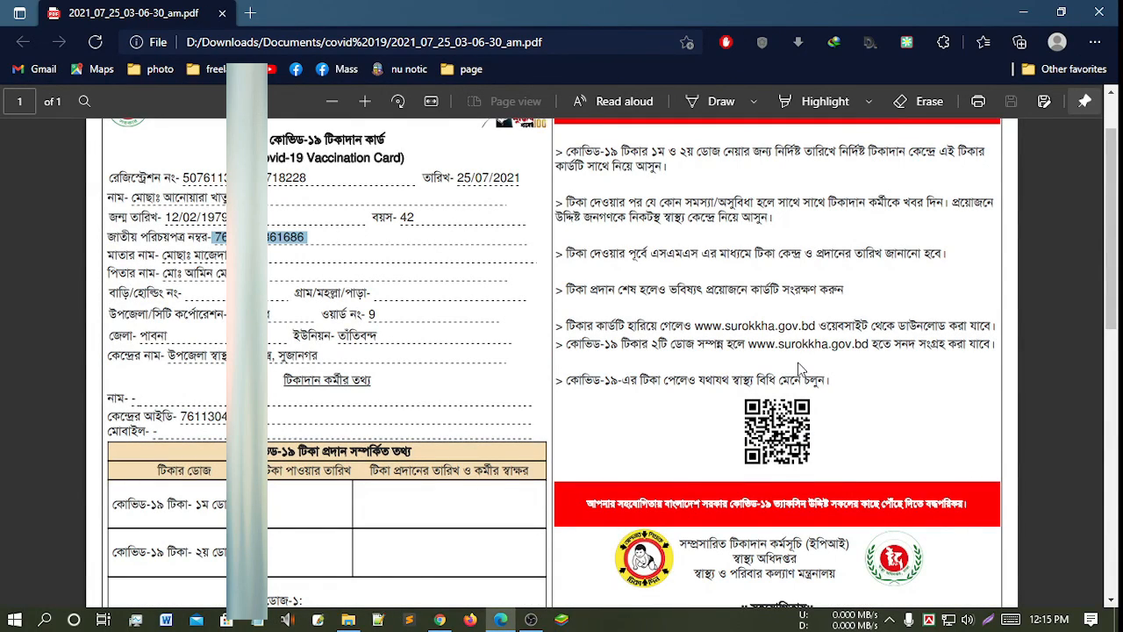
{"action": "scroll", "coordinate": [795, 367], "scroll_direction": "up", "scroll_amount": 1}
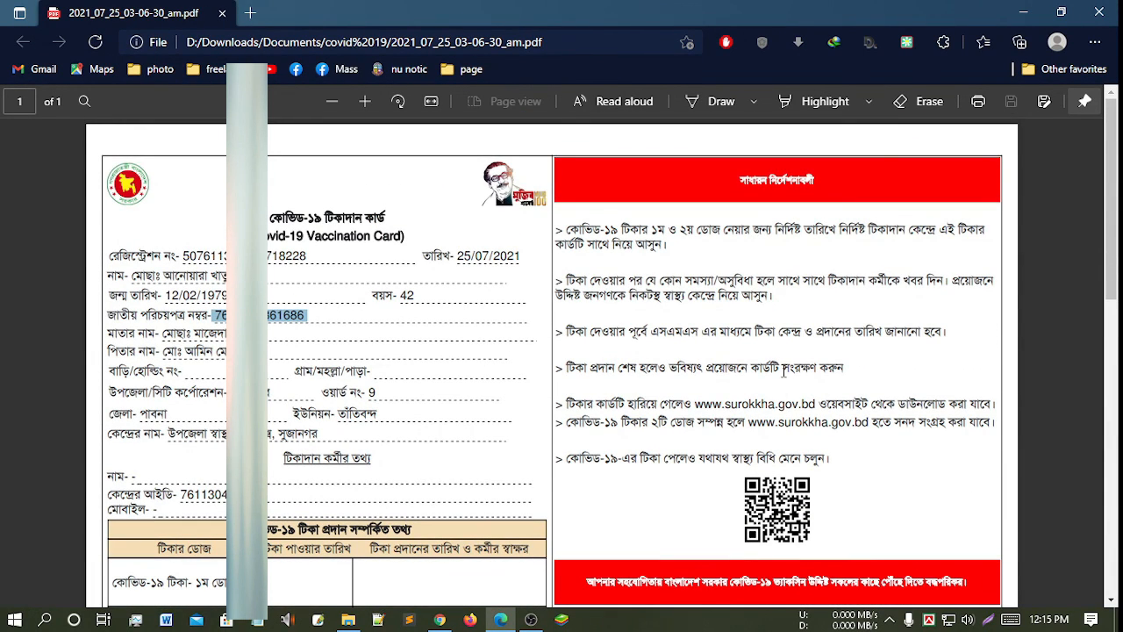